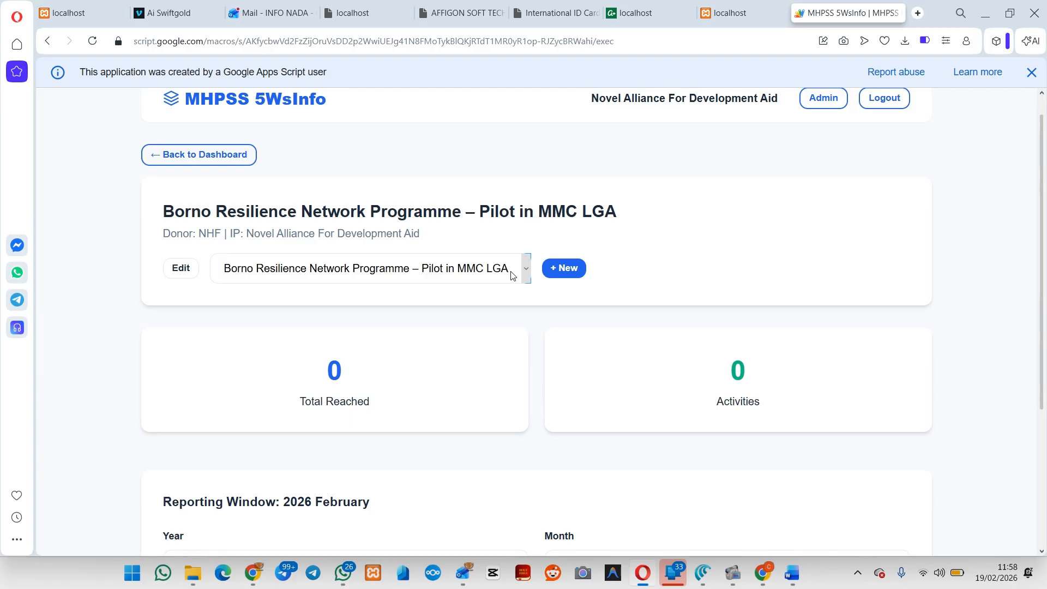
Choose the project "Borno Resilience Network Programme – Pilot in MMC LGA" for the report.
{"action": "left_click", "coordinate": [512, 275]}
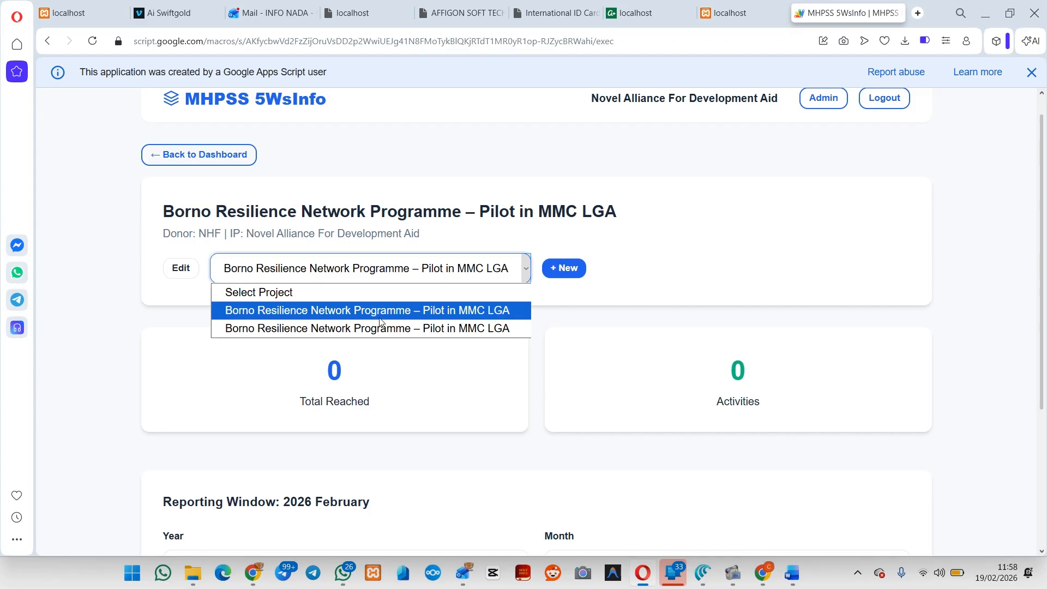
{"action": "left_click", "coordinate": [450, 310]}
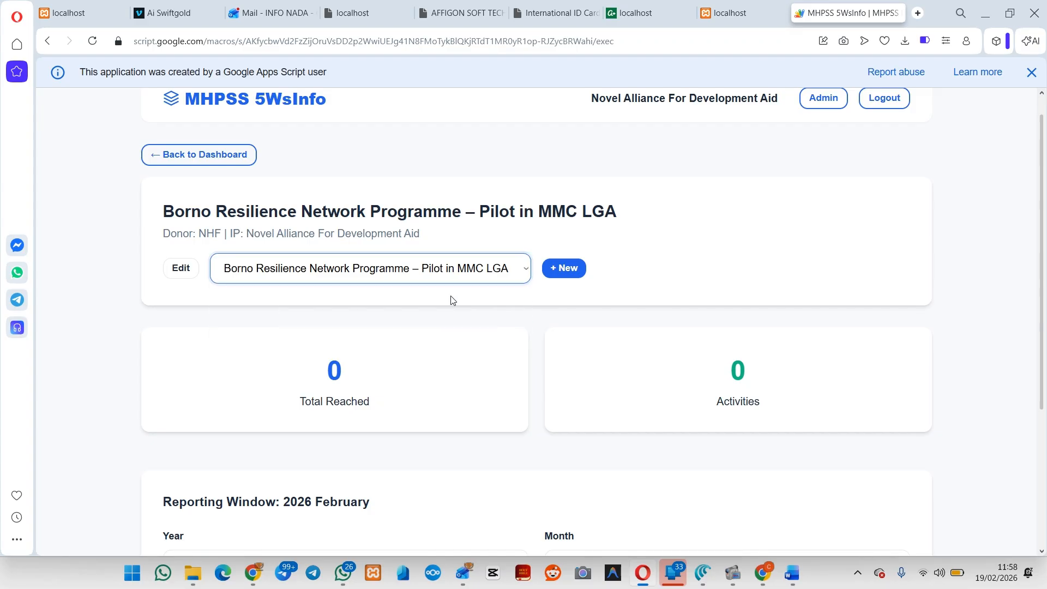
{"action": "left_click", "coordinate": [508, 271]}
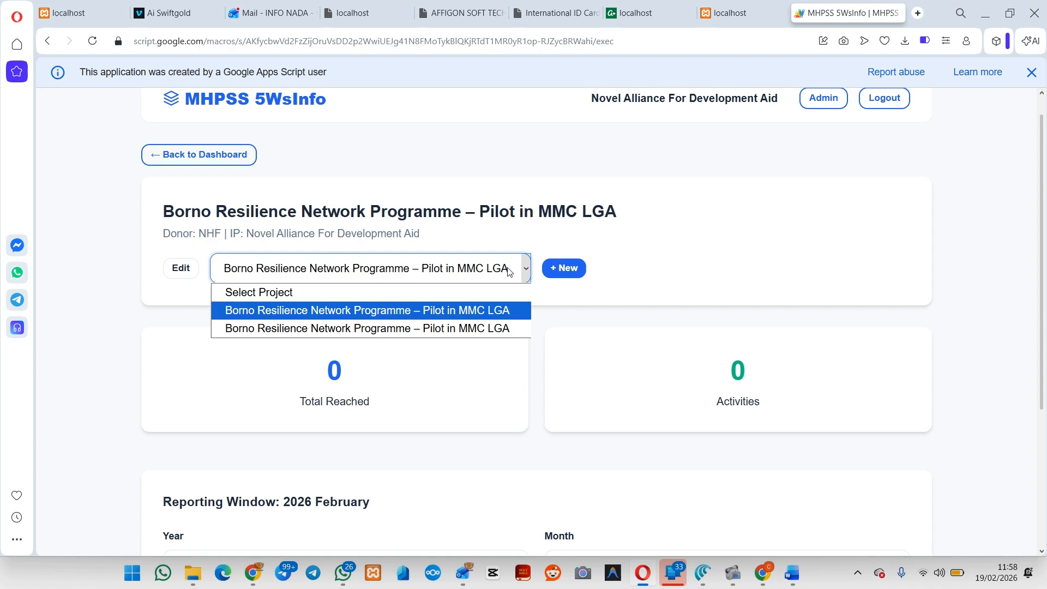
{"action": "left_click", "coordinate": [551, 293]}
Set the reporting window's month to January.
{"action": "scroll", "coordinate": [549, 294], "scroll_direction": "down", "scroll_amount": 2}
{"action": "scroll", "coordinate": [549, 294], "scroll_direction": "down", "scroll_amount": 2}
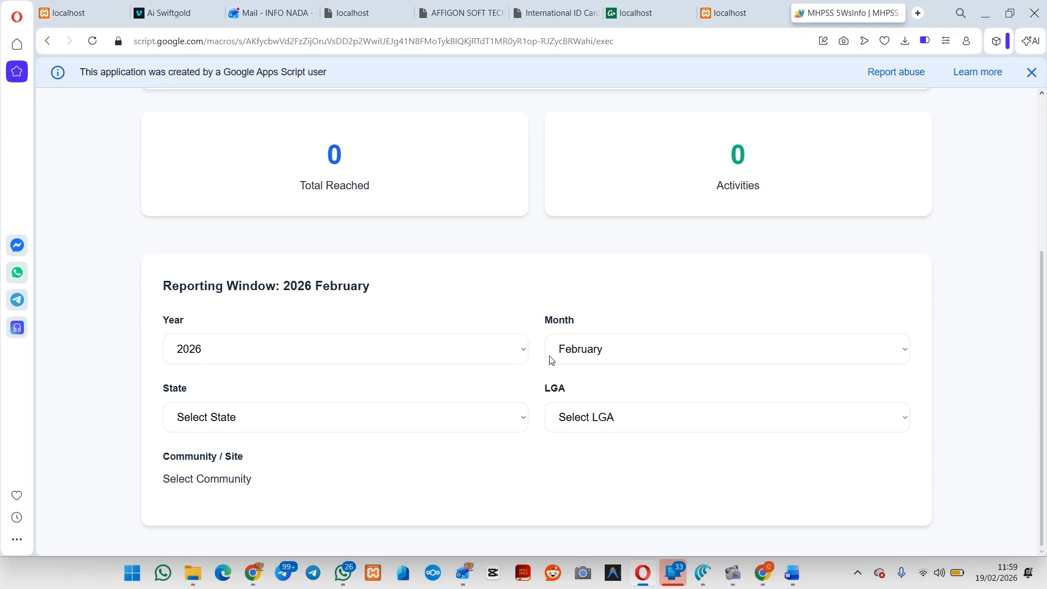
{"action": "left_click", "coordinate": [584, 363]}
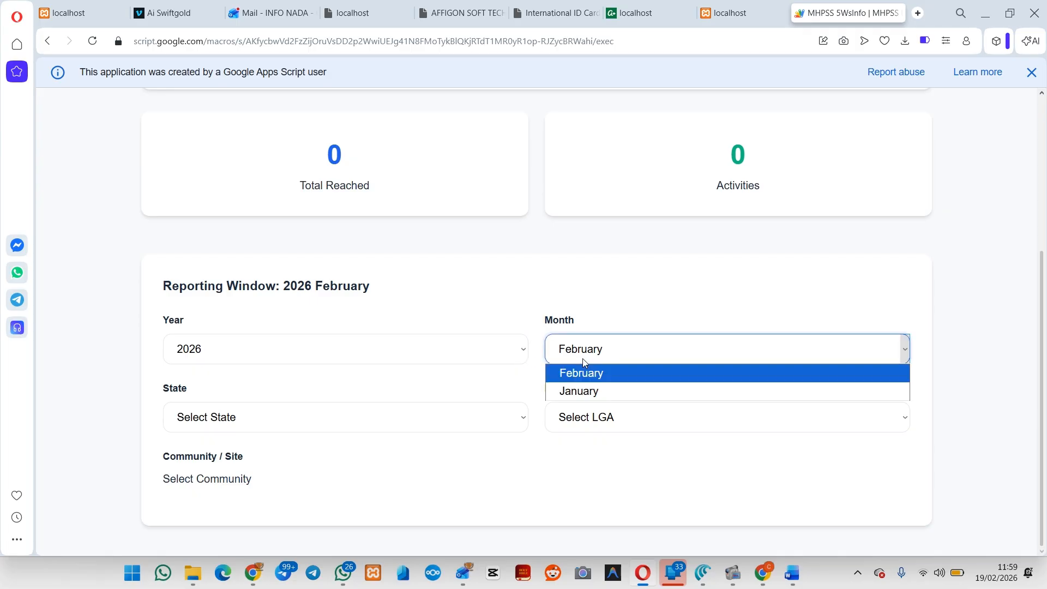
{"action": "left_click", "coordinate": [596, 392]}
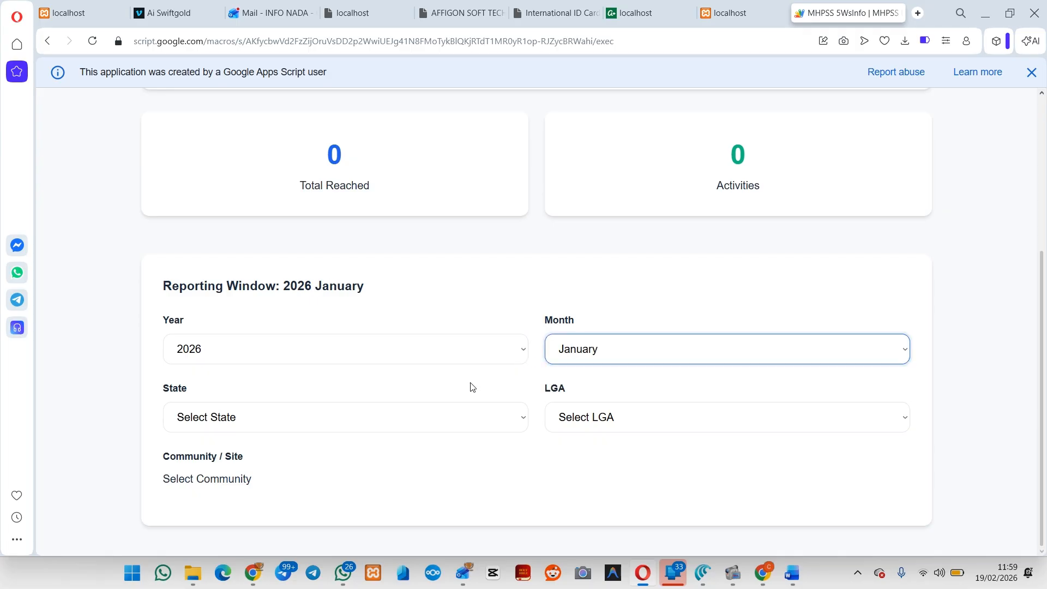
Set the reporting location to Borno state and Jere LGA.
{"action": "left_click", "coordinate": [380, 431]}
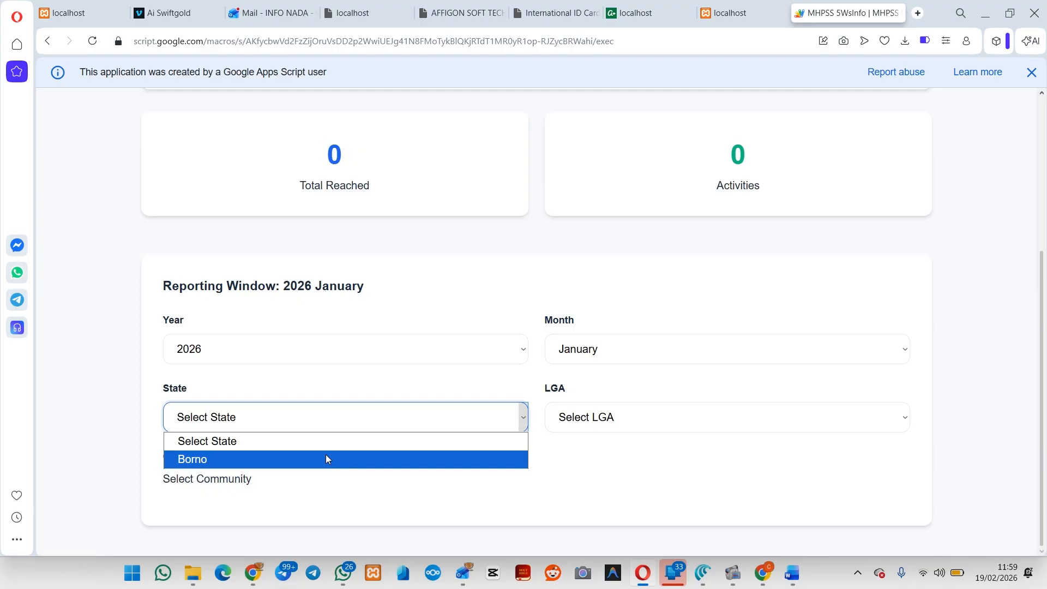
{"action": "left_click", "coordinate": [325, 460]}
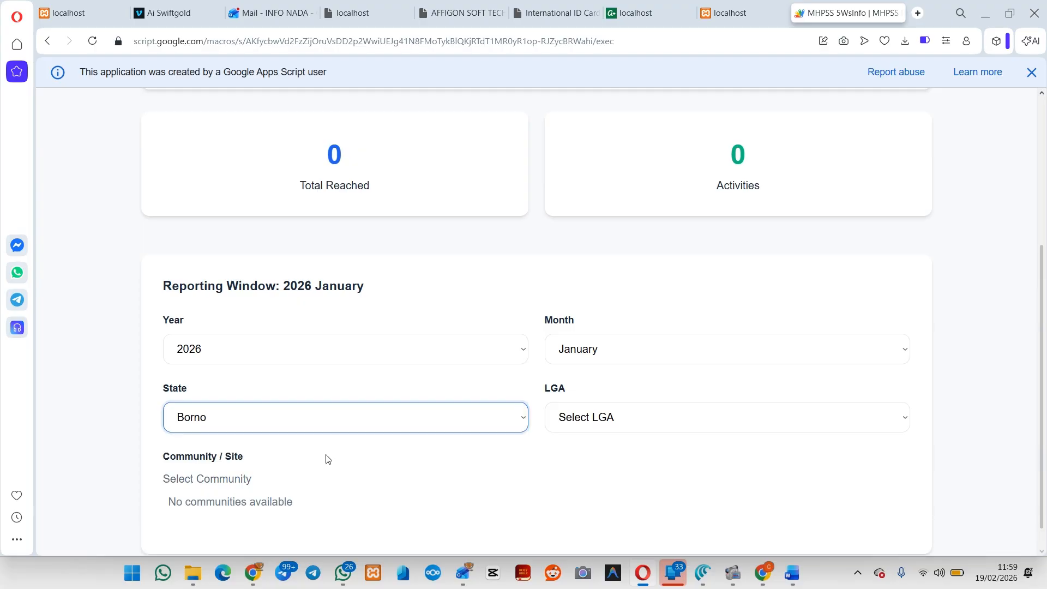
{"action": "left_click", "coordinate": [600, 424]}
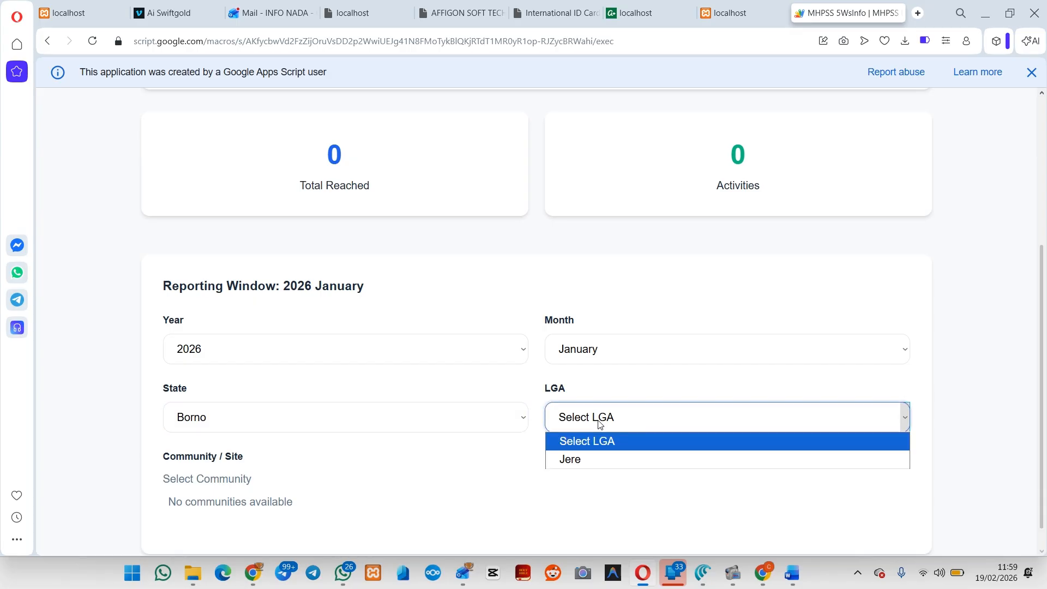
{"action": "left_click", "coordinate": [599, 460]}
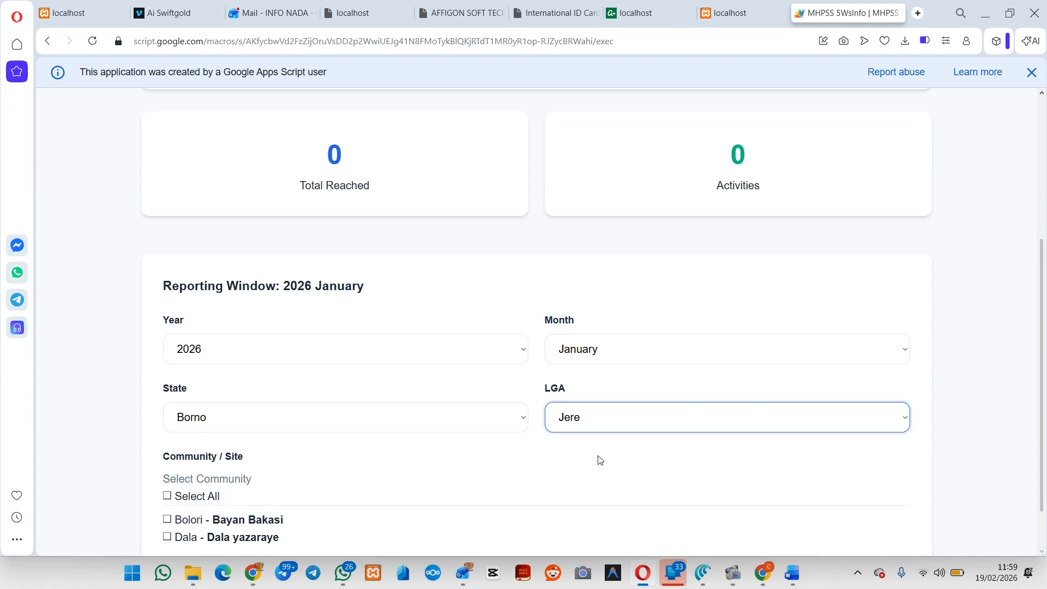
Select both communities, Bolori - Bayan Bakasi and Dala - Dala yazaraye, for the report.
{"action": "scroll", "coordinate": [600, 460], "scroll_direction": "down", "scroll_amount": 1}
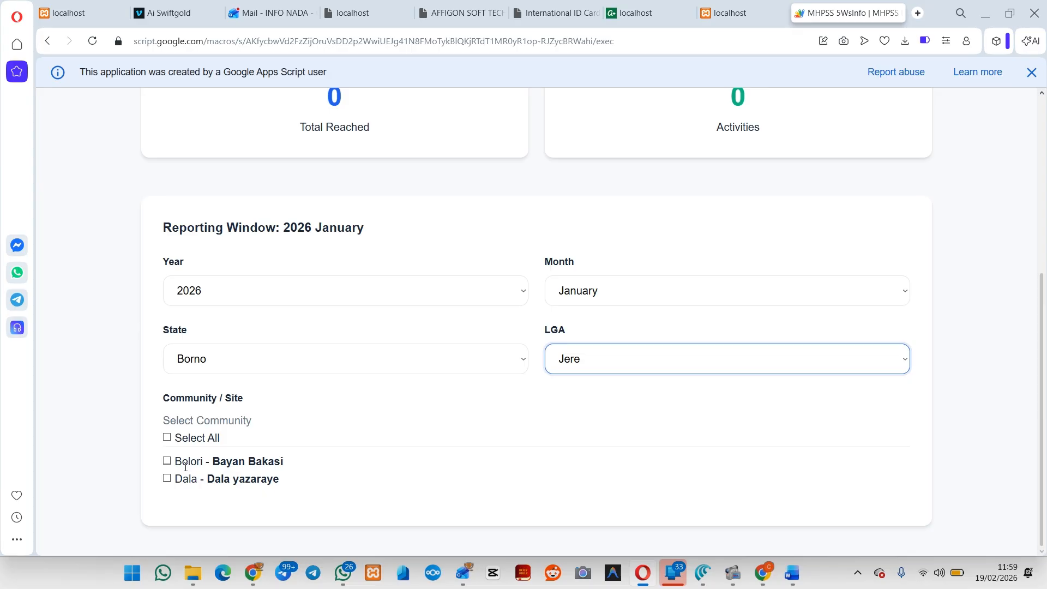
{"action": "left_click", "coordinate": [166, 438]}
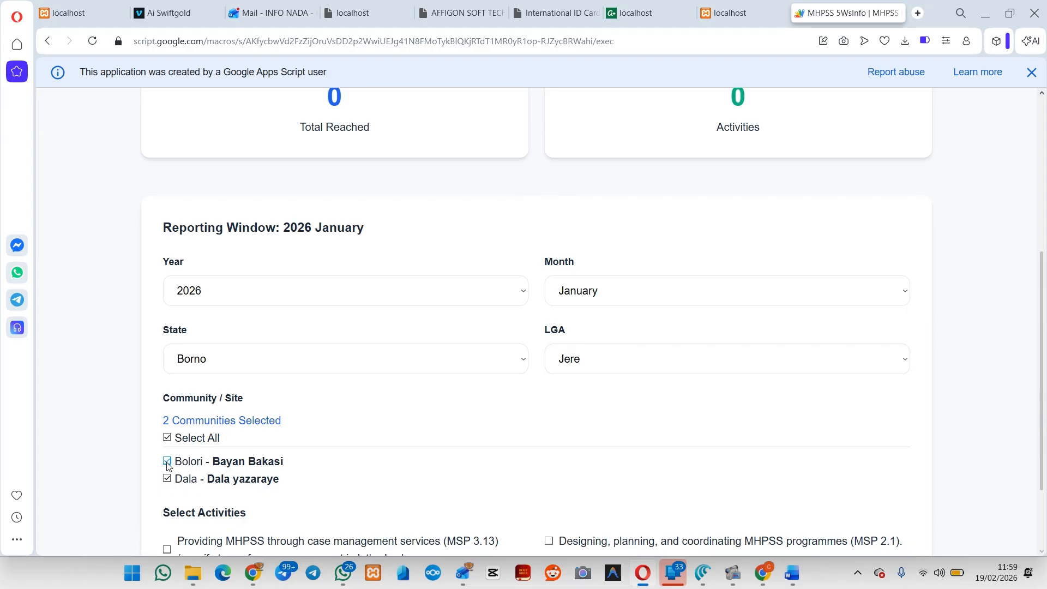
{"action": "left_click", "coordinate": [167, 463]}
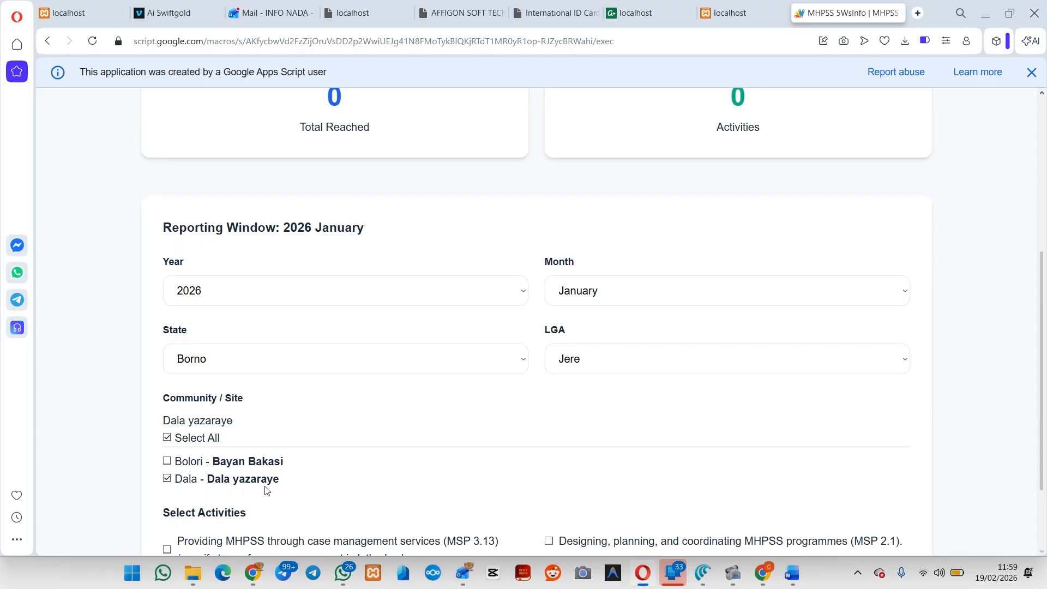
{"action": "scroll", "coordinate": [190, 501], "scroll_direction": "down", "scroll_amount": 2}
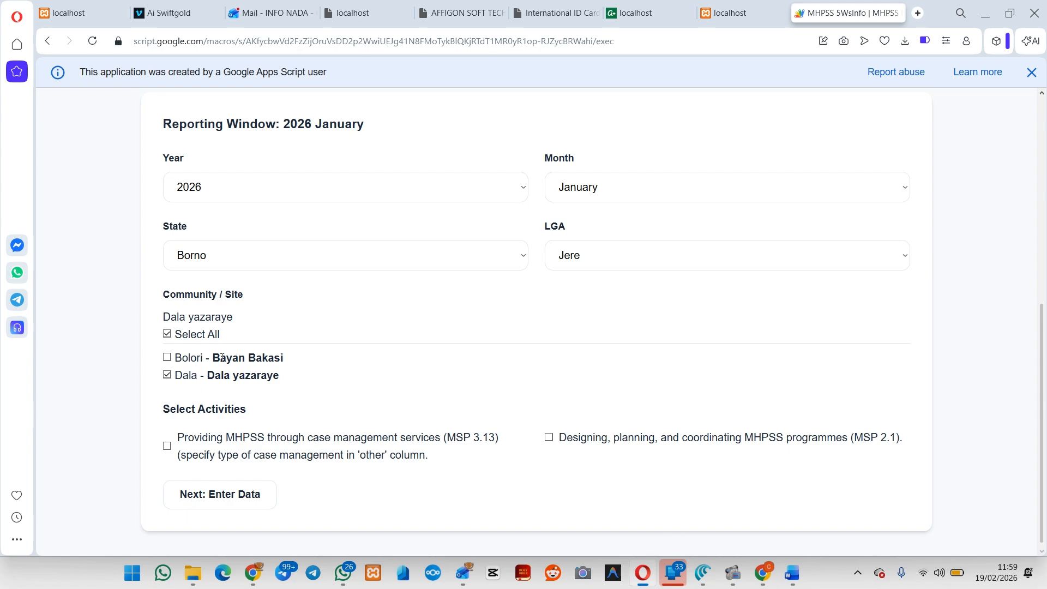
{"action": "left_click", "coordinate": [166, 361]}
Select the activity for providing MHPSS through case management services (MSP 3.13) and proceed to data entry.
{"action": "scroll", "coordinate": [167, 357], "scroll_direction": "down", "scroll_amount": 1}
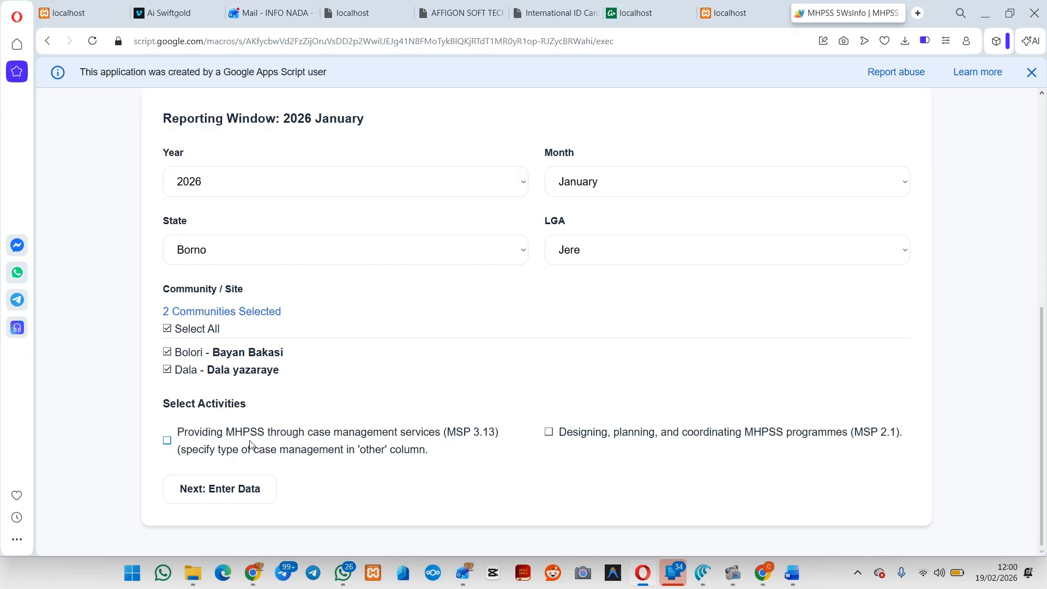
{"action": "left_click", "coordinate": [168, 441]}
{"action": "scroll", "coordinate": [463, 297], "scroll_direction": "up", "scroll_amount": 5}
{"action": "scroll", "coordinate": [463, 297], "scroll_direction": "down", "scroll_amount": 5}
{"action": "left_click", "coordinate": [218, 488]}
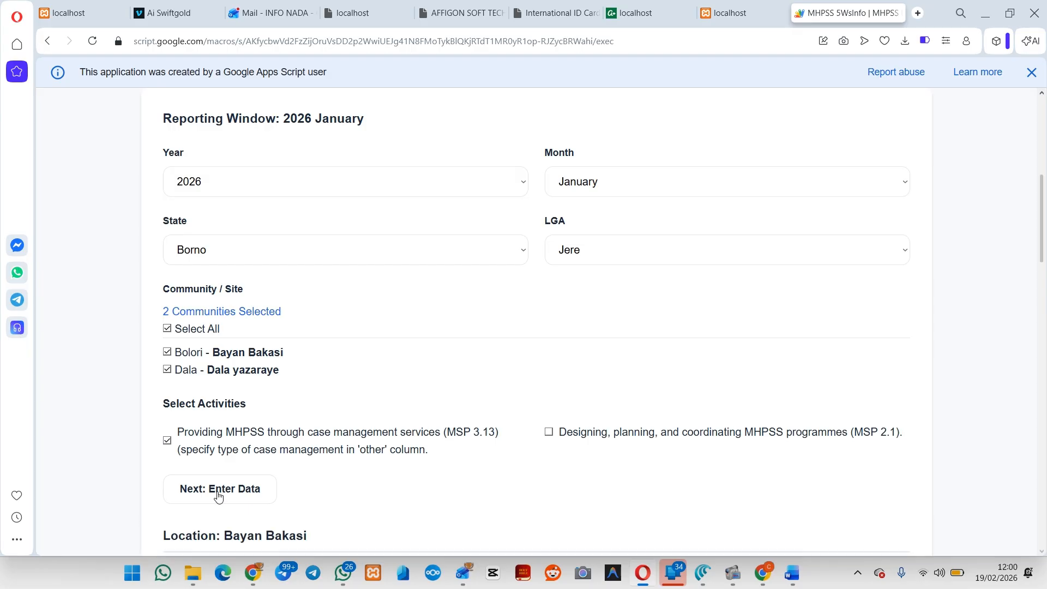
Examine the Bayan Bakasi data form's age and sex groups, PWD segregation and status fields.
{"action": "scroll", "coordinate": [218, 496], "scroll_direction": "down", "scroll_amount": 7}
{"action": "scroll", "coordinate": [218, 496], "scroll_direction": "down", "scroll_amount": 8}
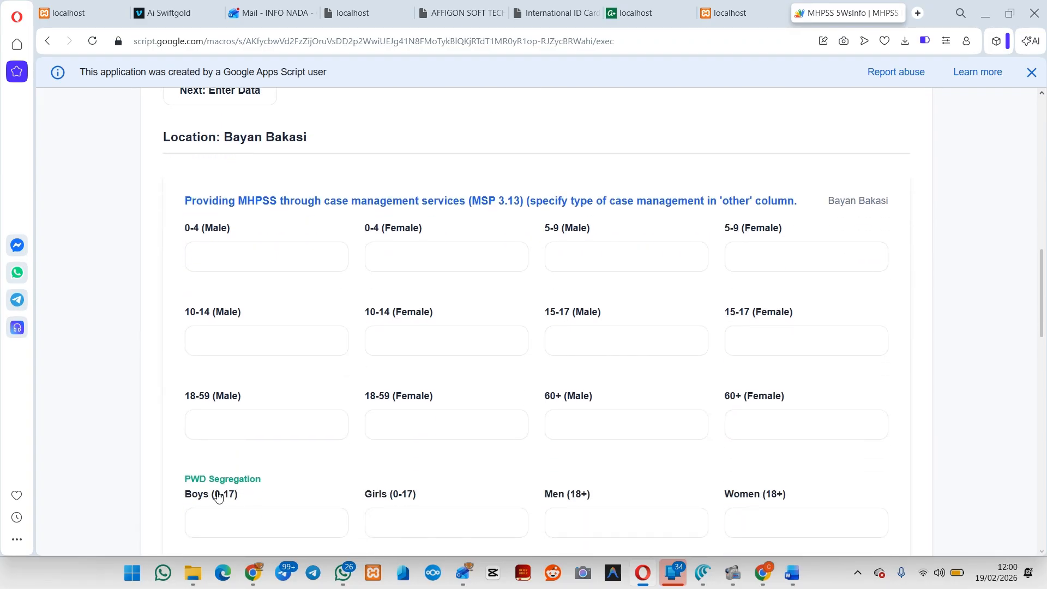
{"action": "scroll", "coordinate": [219, 497], "scroll_direction": "up", "scroll_amount": 10}
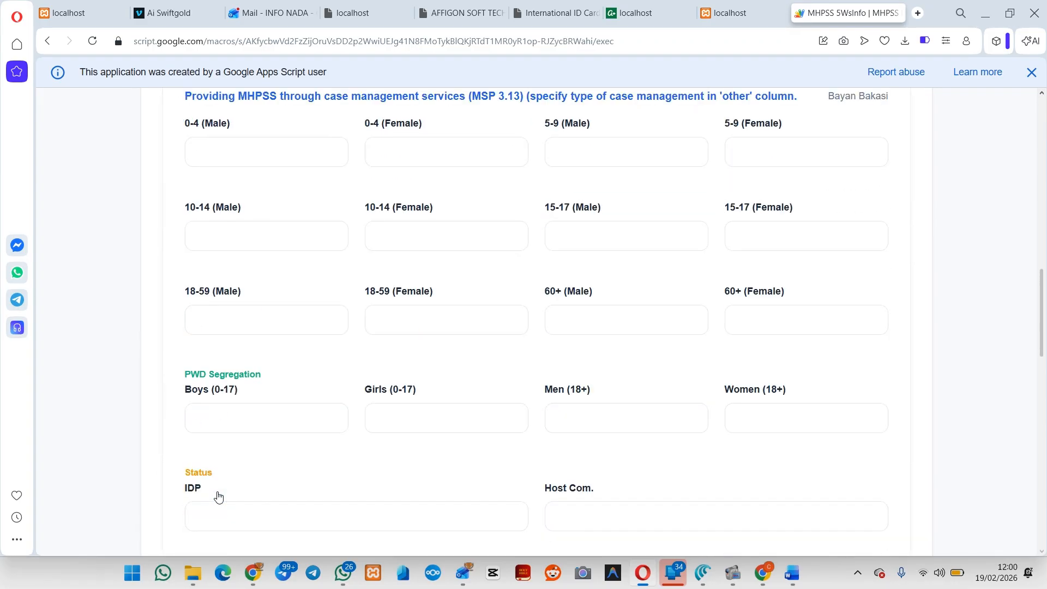
{"action": "scroll", "coordinate": [218, 497], "scroll_direction": "down", "scroll_amount": 1}
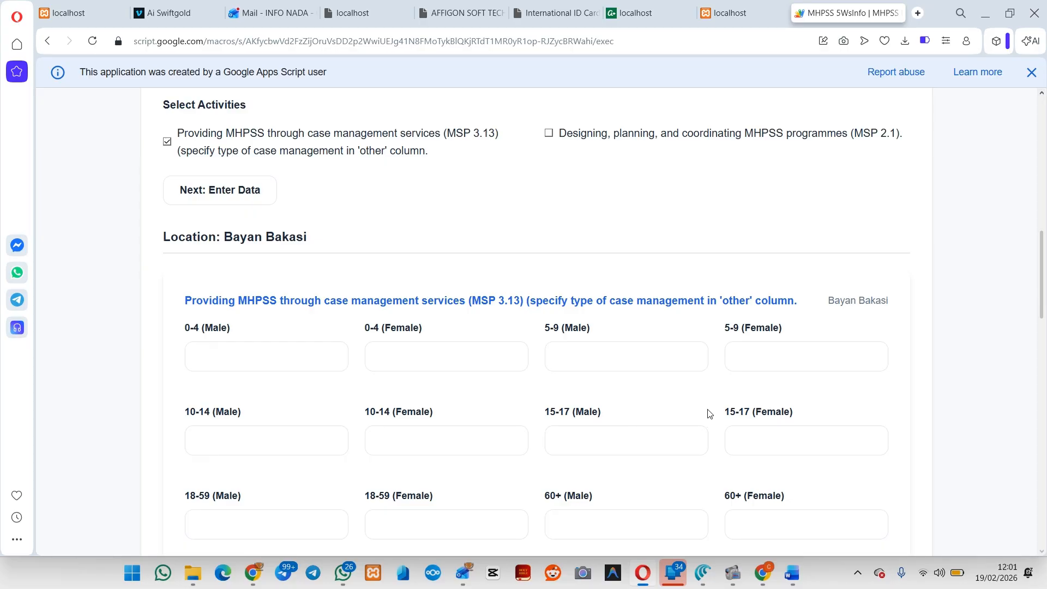
{"action": "scroll", "coordinate": [582, 477], "scroll_direction": "down", "scroll_amount": 1}
{"action": "scroll", "coordinate": [582, 477], "scroll_direction": "down", "scroll_amount": 1}
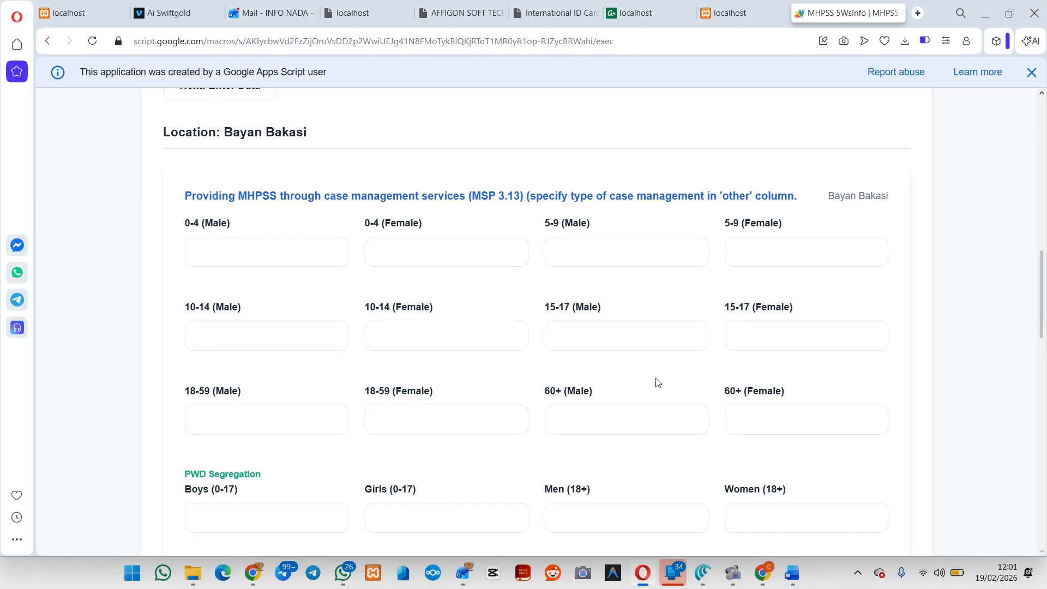
{"action": "scroll", "coordinate": [697, 430], "scroll_direction": "down", "scroll_amount": 4}
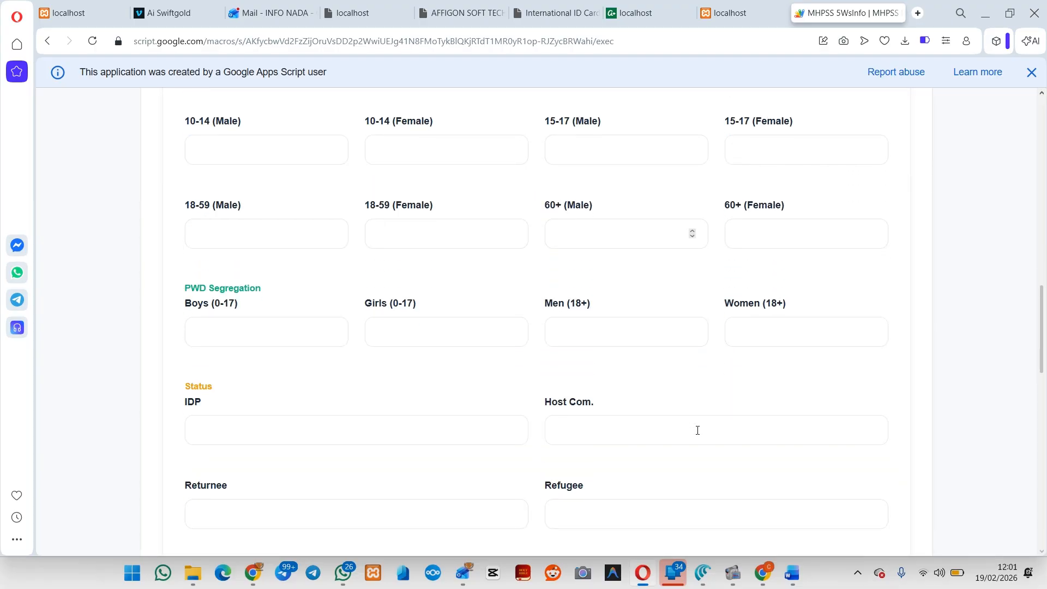
{"action": "scroll", "coordinate": [697, 431], "scroll_direction": "up", "scroll_amount": 5}
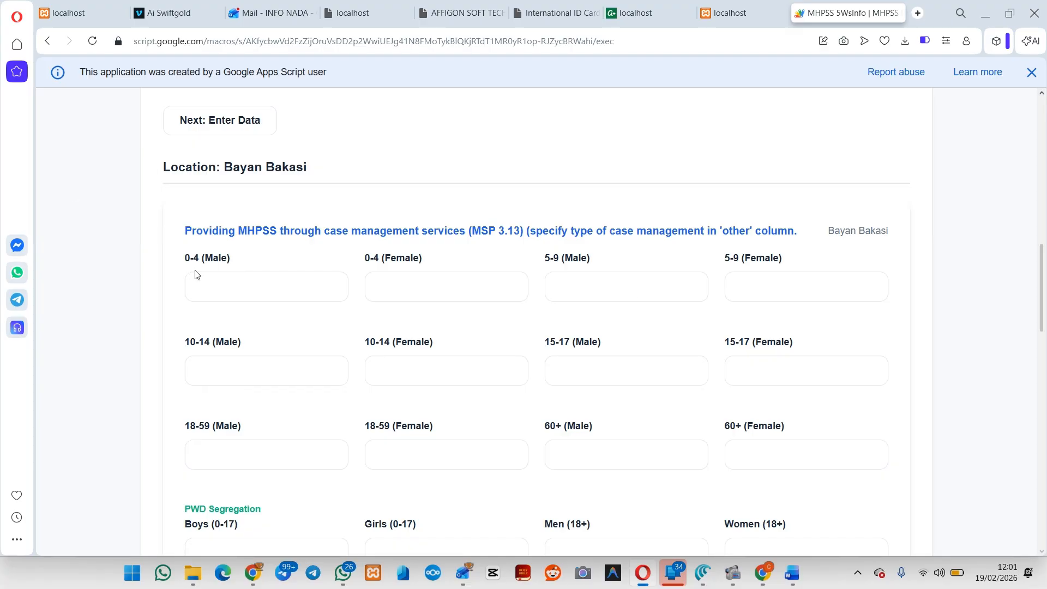
{"action": "left_click_drag", "start_coordinate": [183, 258], "coordinate": [230, 264]}
{"action": "left_click_drag", "start_coordinate": [362, 256], "coordinate": [446, 267]}
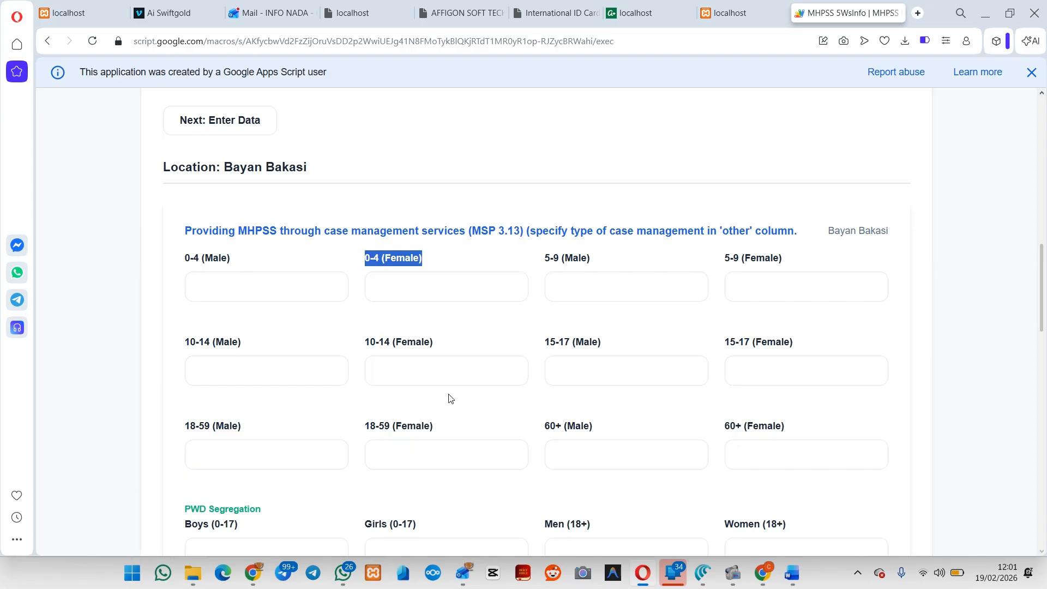
{"action": "scroll", "coordinate": [451, 398], "scroll_direction": "down", "scroll_amount": 1}
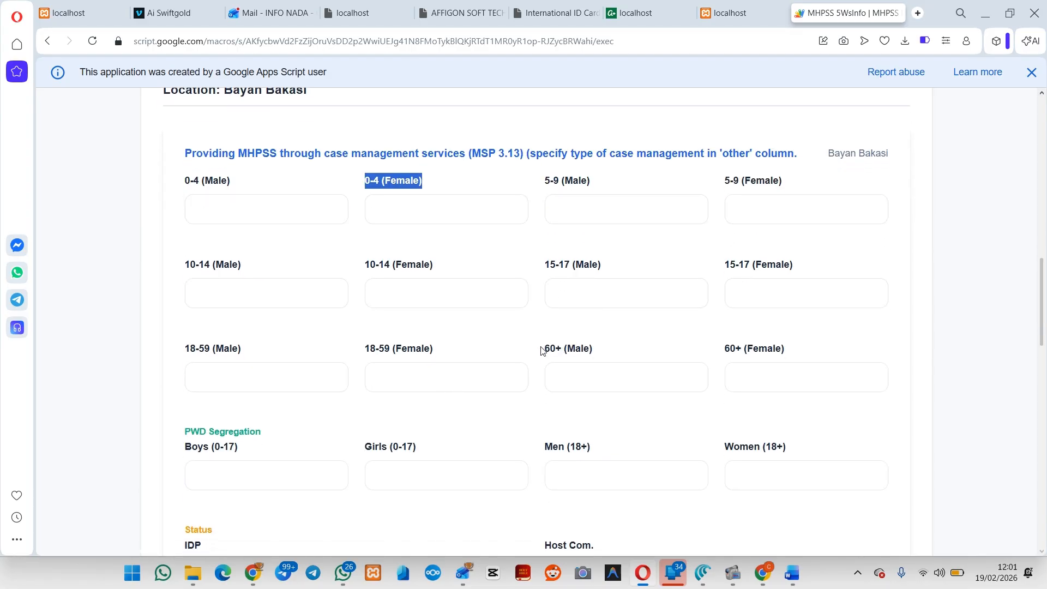
{"action": "left_click", "coordinate": [569, 376]}
{"action": "scroll", "coordinate": [567, 295], "scroll_direction": "up", "scroll_amount": 1}
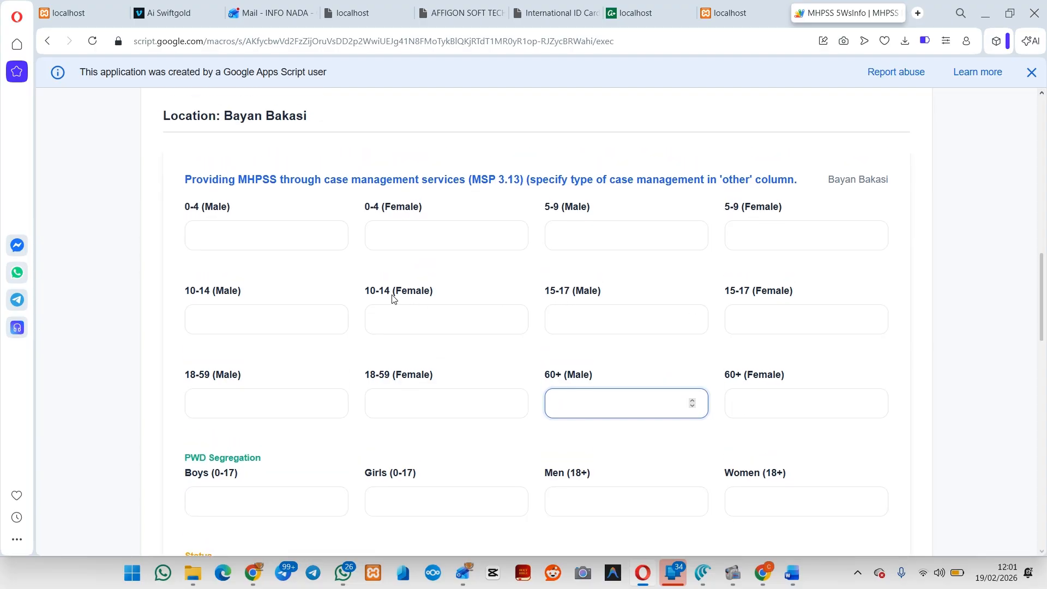
{"action": "left_click", "coordinate": [560, 319]}
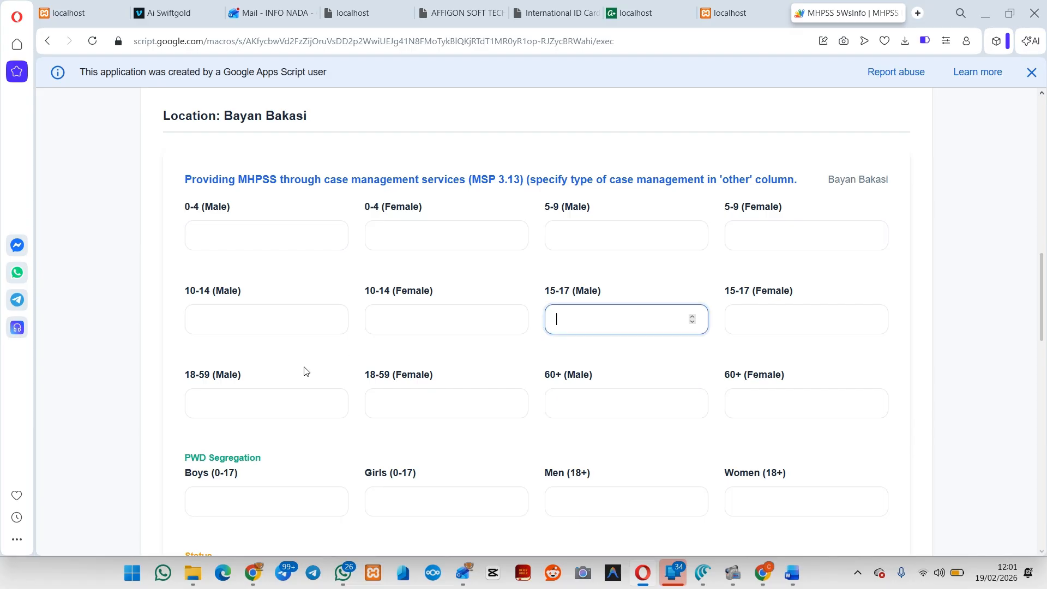
Enter 6 males and 9 females in the 18-59 age group for Bayan Bakasi.
{"action": "left_click", "coordinate": [231, 400]}
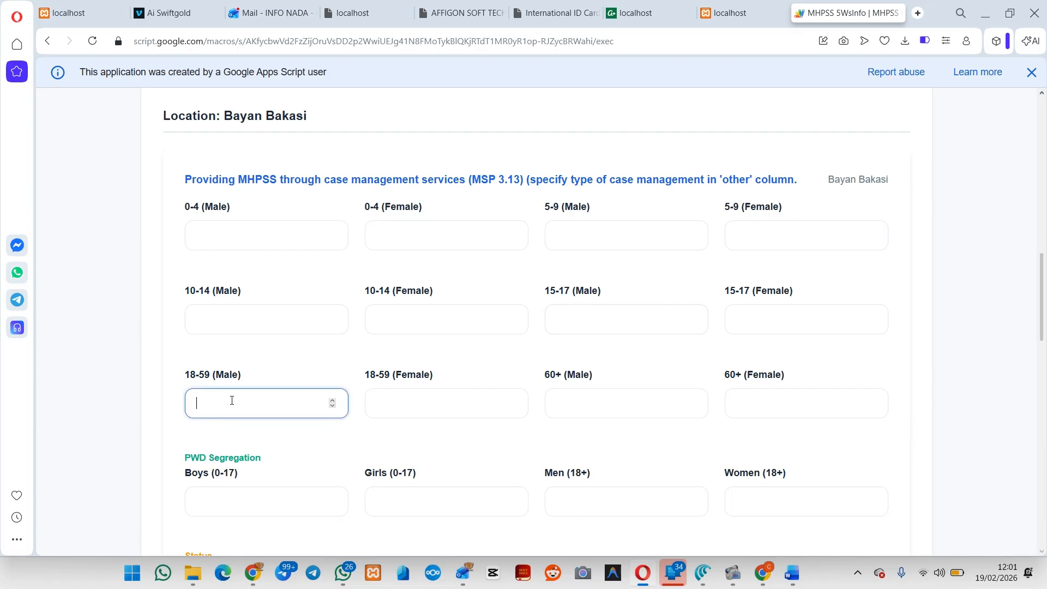
{"action": "scroll", "coordinate": [232, 400], "scroll_direction": "down", "scroll_amount": 1}
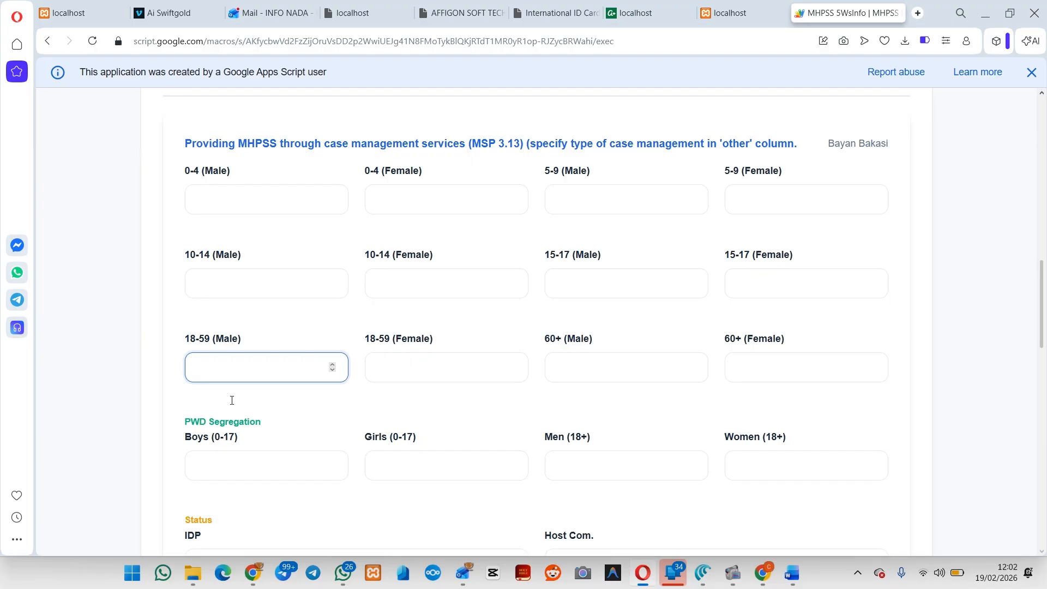
{"action": "type", "text": "6"}
{"action": "left_click", "coordinate": [433, 366]}
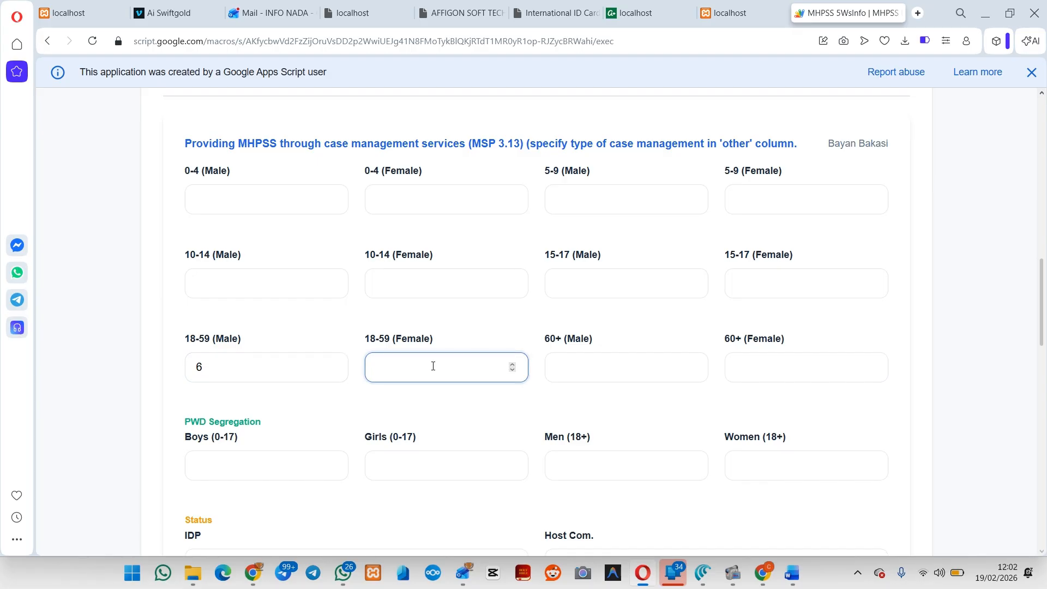
{"action": "type", "text": "9"}
Enter 1 for men (18+) in the PWD segregation of Bayan Bakasi.
{"action": "scroll", "coordinate": [433, 365], "scroll_direction": "down", "scroll_amount": 2}
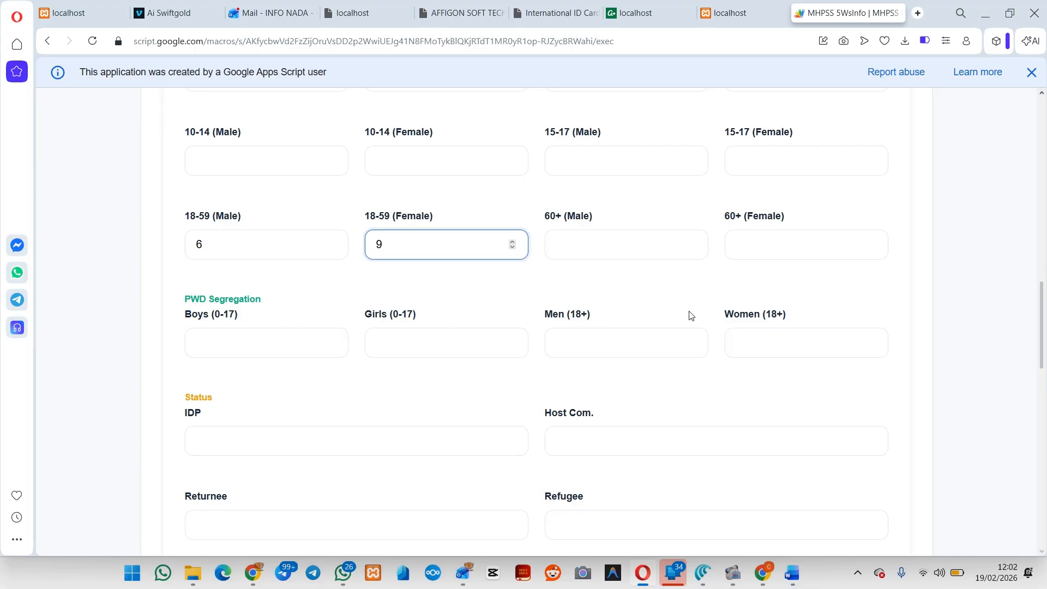
{"action": "left_click", "coordinate": [392, 348]}
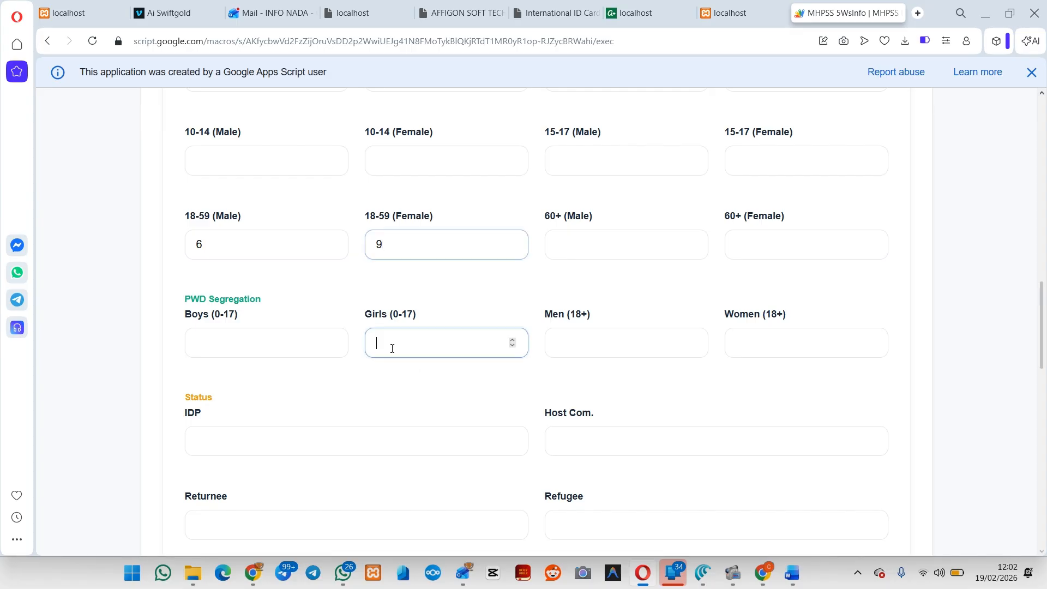
{"action": "left_click", "coordinate": [560, 344]}
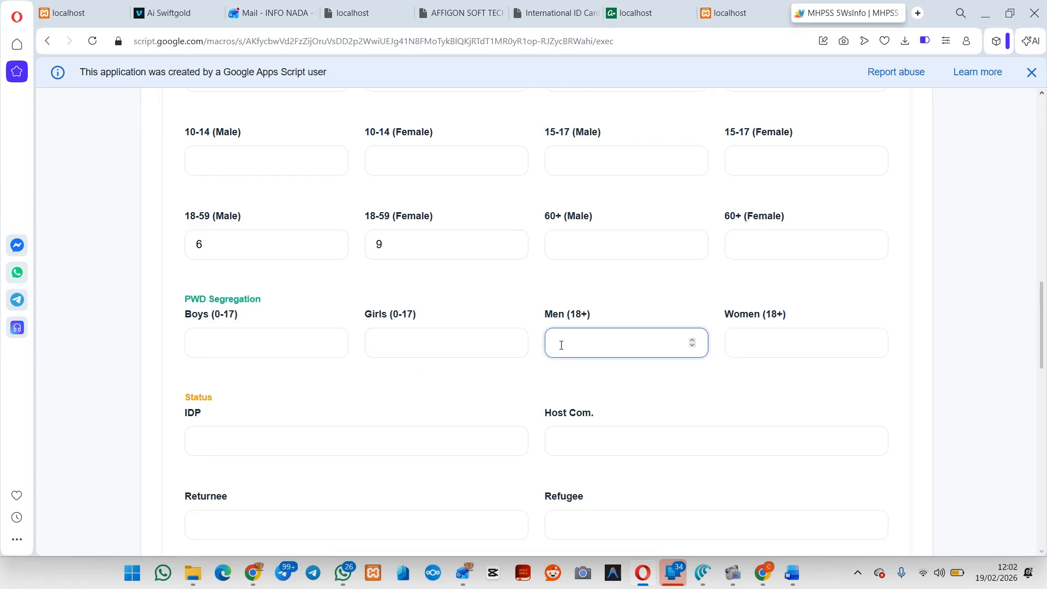
{"action": "type", "text": "1"}
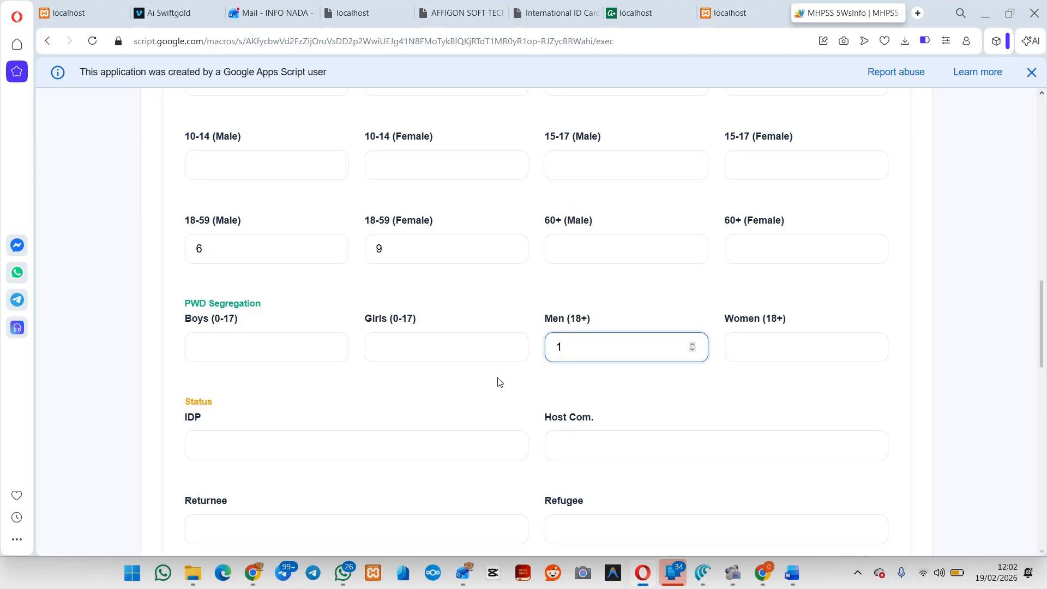
{"action": "scroll", "coordinate": [498, 382], "scroll_direction": "down", "scroll_amount": 1}
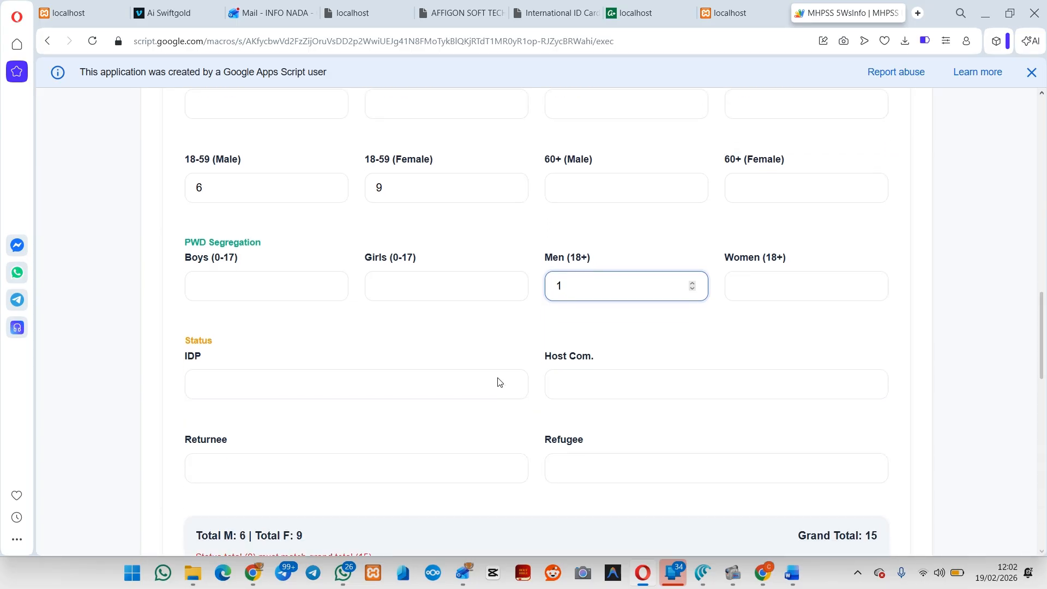
{"action": "scroll", "coordinate": [497, 382], "scroll_direction": "down", "scroll_amount": 1}
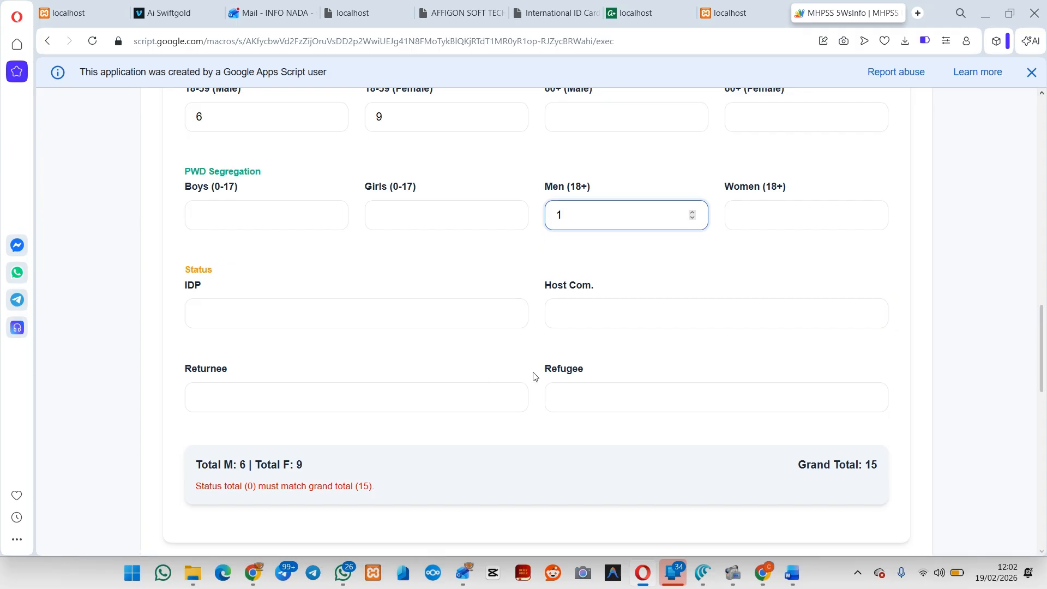
Fill in the status of the Bayan Bakasi beneficiaries as 5 IDP, 8 host community and 2 returnees.
{"action": "left_click", "coordinate": [310, 309]}
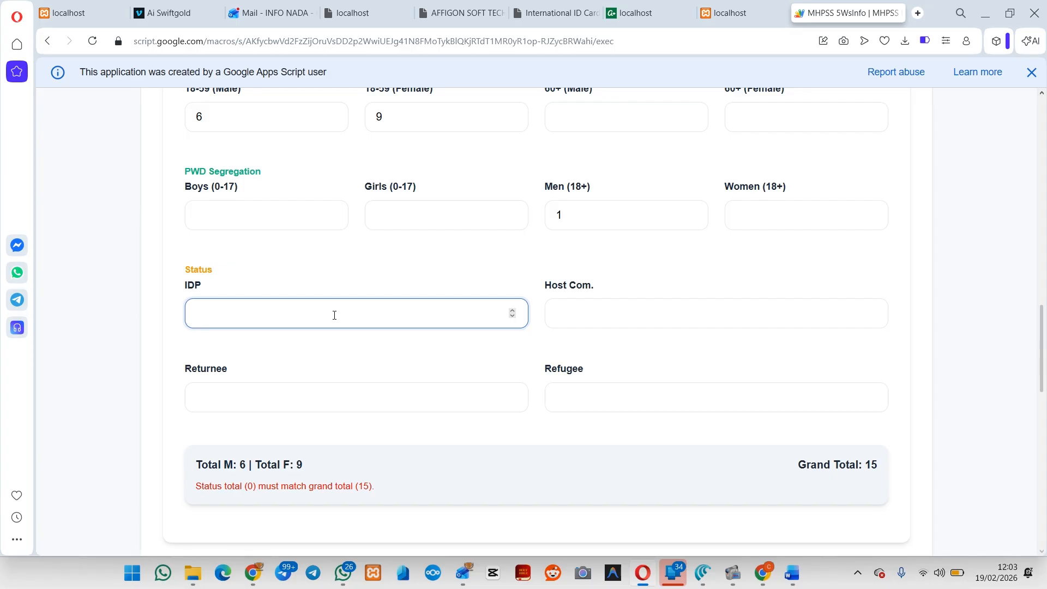
{"action": "type", "text": "5"}
{"action": "left_click", "coordinate": [603, 322]}
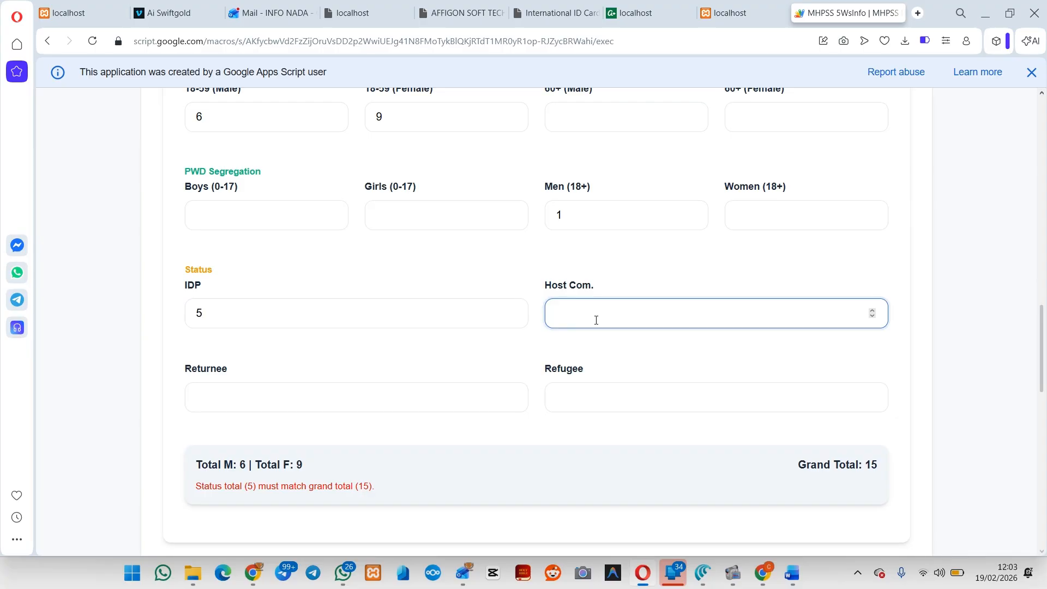
{"action": "type", "text": "8"}
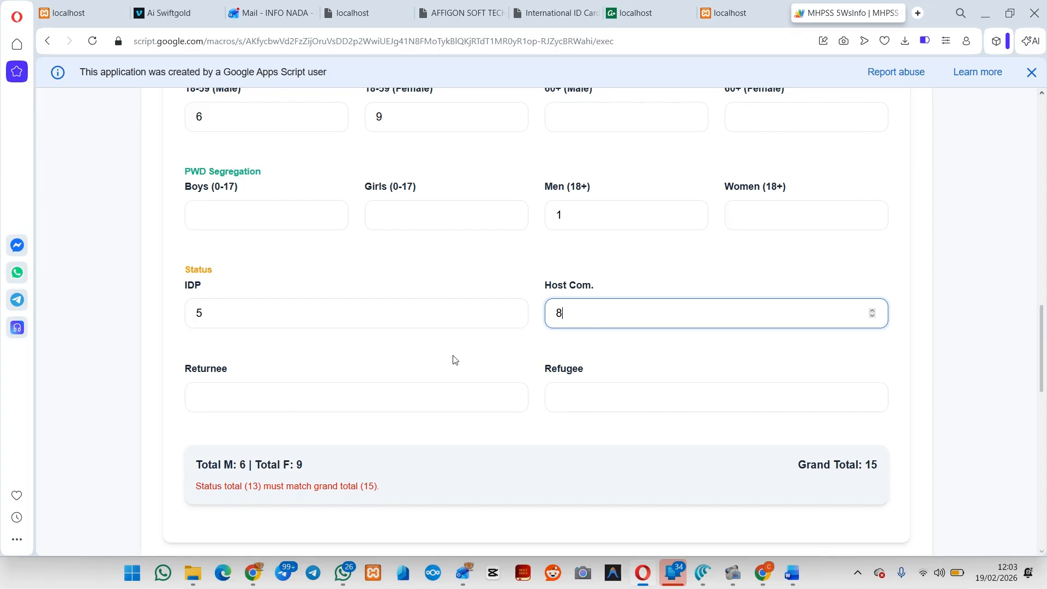
{"action": "left_click", "coordinate": [351, 406]}
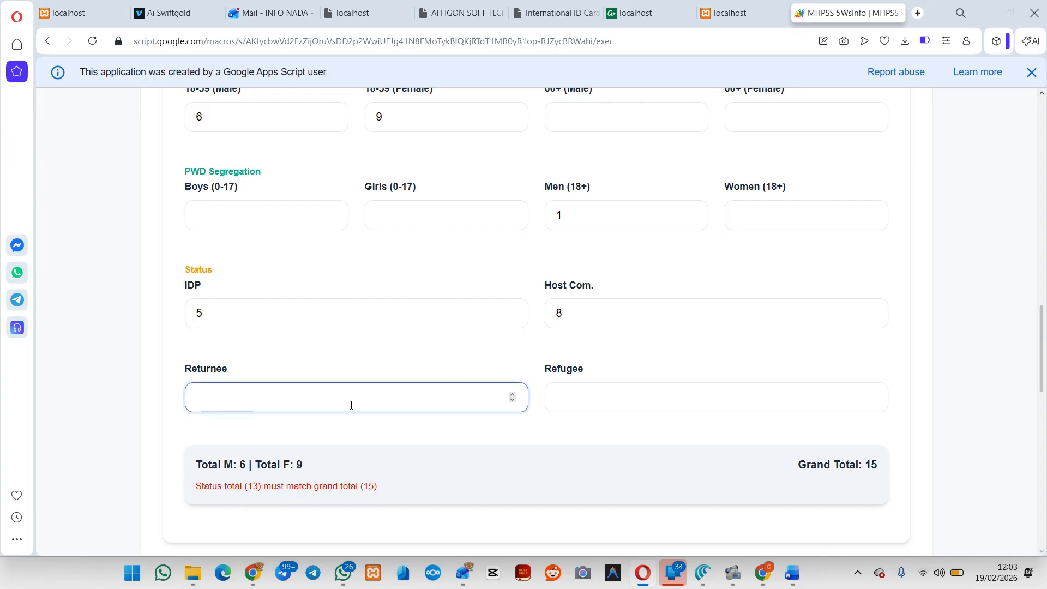
{"action": "type", "text": "2"}
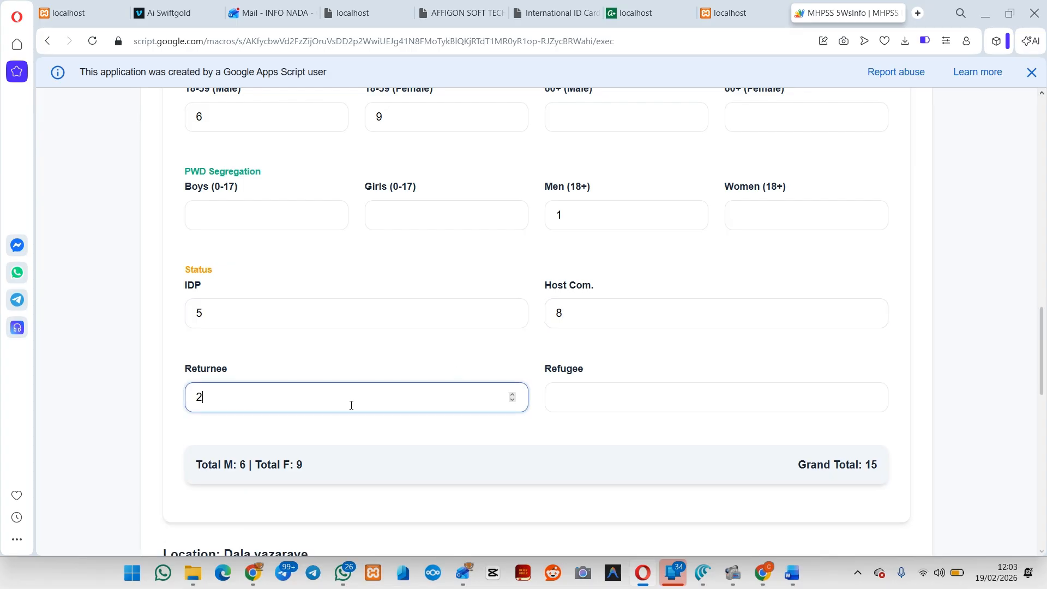
Review the age, PWD and status figures entered for Bayan Bakasi against its totals.
{"action": "scroll", "coordinate": [378, 358], "scroll_direction": "down", "scroll_amount": 2}
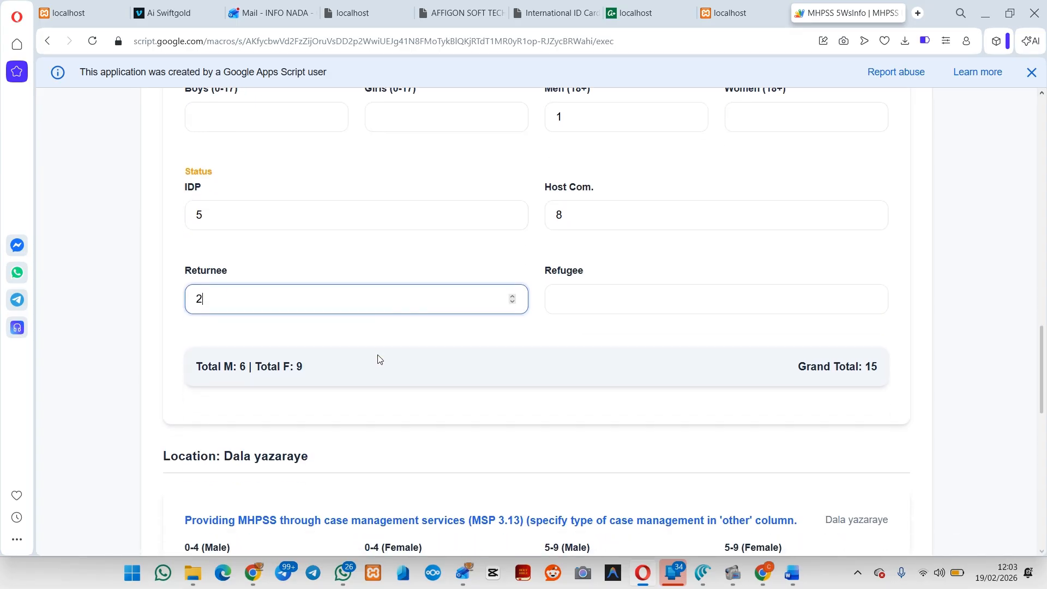
{"action": "scroll", "coordinate": [379, 359], "scroll_direction": "up", "scroll_amount": 1}
{"action": "scroll", "coordinate": [380, 358], "scroll_direction": "up", "scroll_amount": 7}
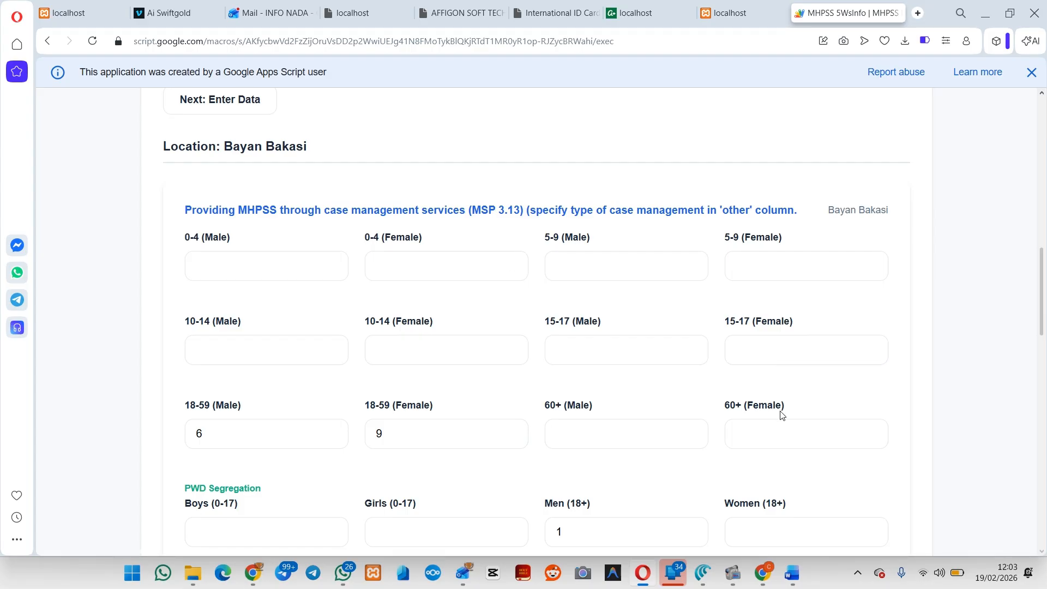
{"action": "scroll", "coordinate": [611, 370], "scroll_direction": "down", "scroll_amount": 6}
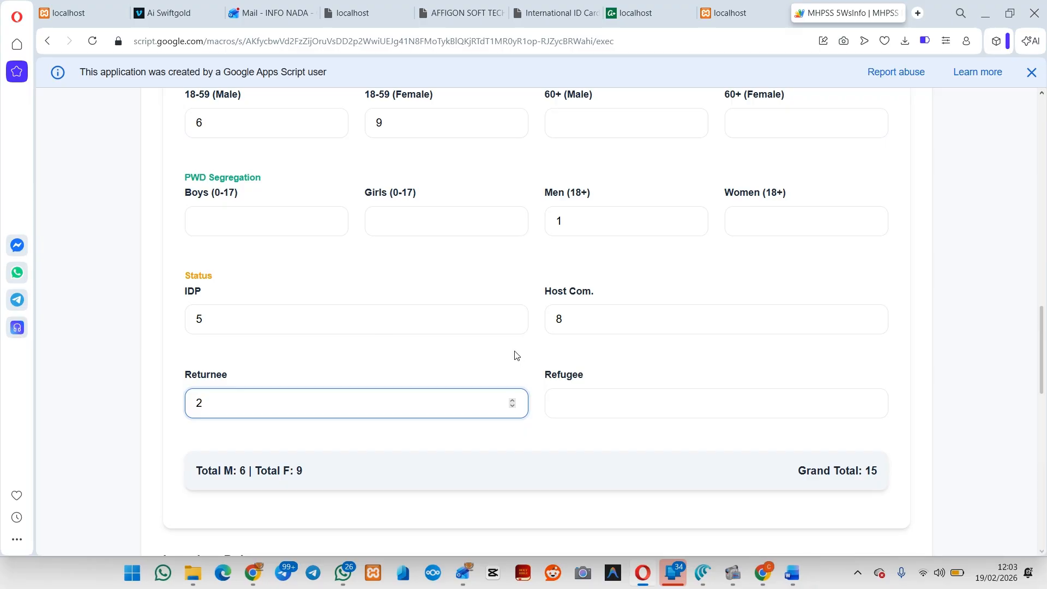
{"action": "scroll", "coordinate": [516, 355], "scroll_direction": "up", "scroll_amount": 5}
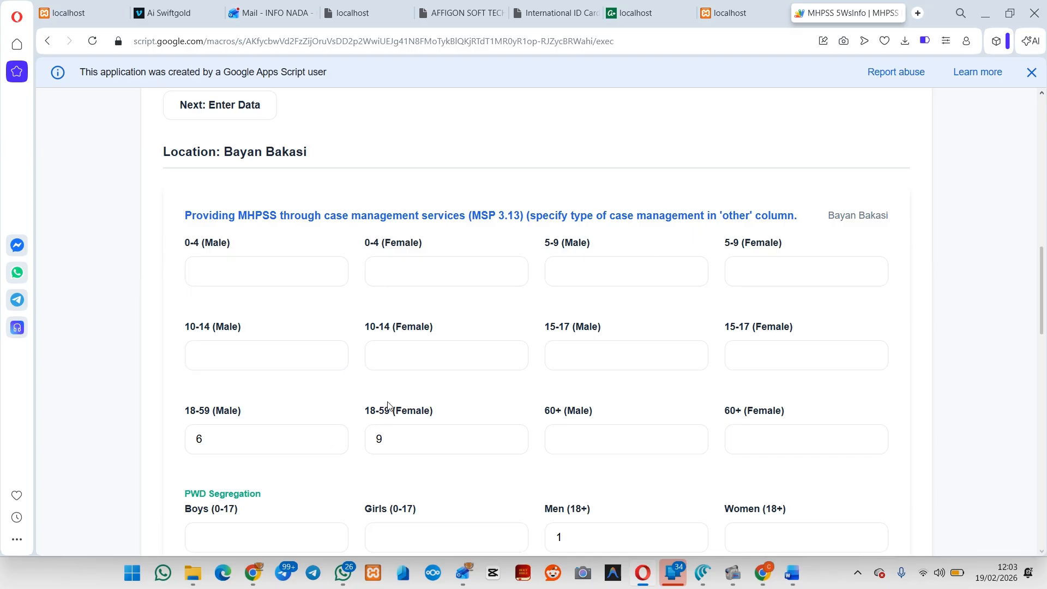
{"action": "scroll", "coordinate": [388, 406], "scroll_direction": "down", "scroll_amount": 3}
{"action": "scroll", "coordinate": [387, 406], "scroll_direction": "down", "scroll_amount": 3}
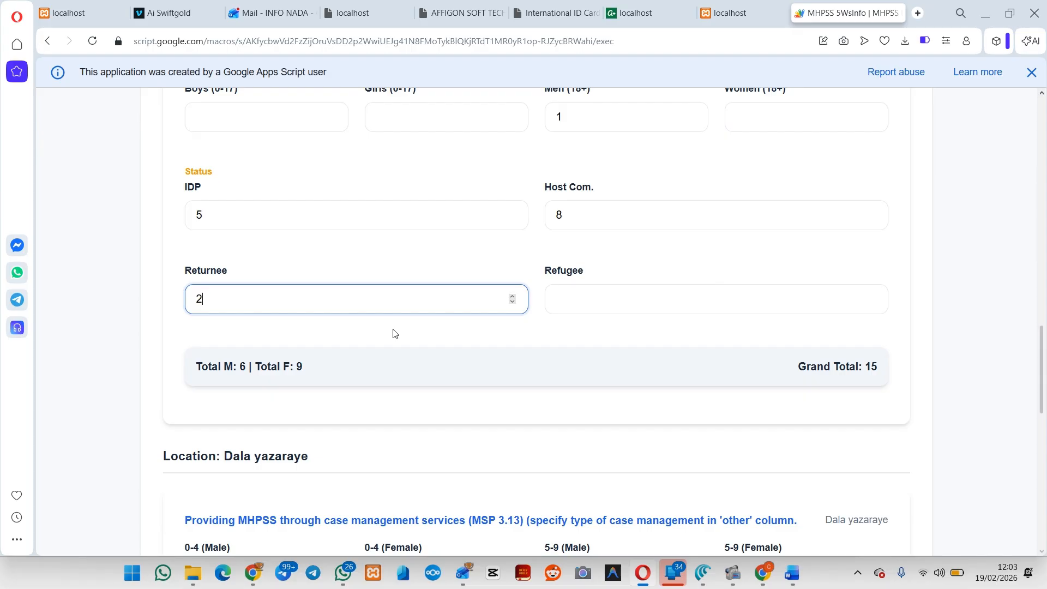
Compare the Dala yazaraye and Bayan Bakasi location sections with the selected communities and activities.
{"action": "scroll", "coordinate": [396, 334], "scroll_direction": "down", "scroll_amount": 3}
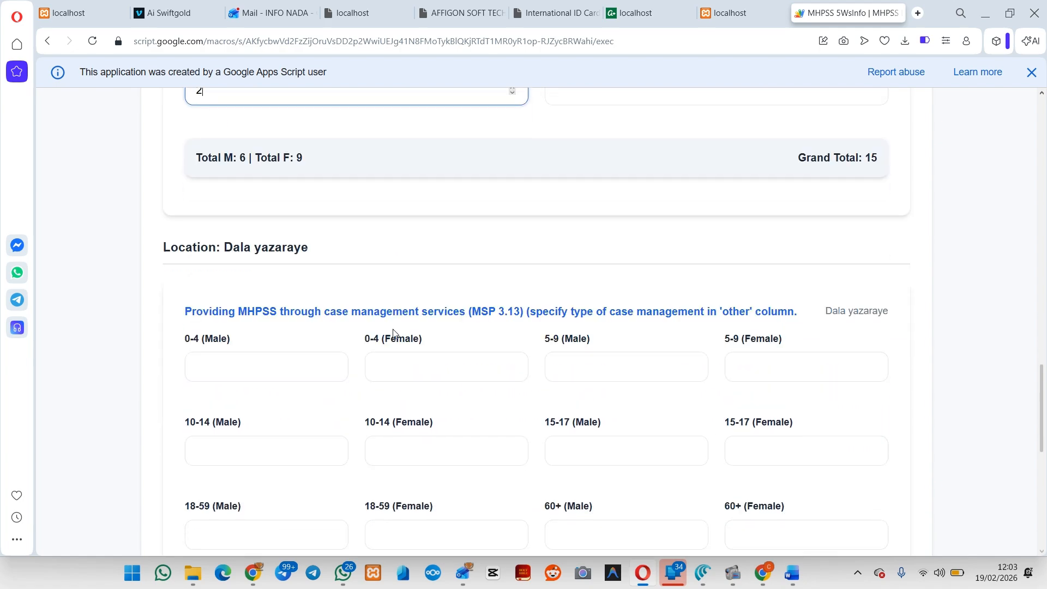
{"action": "scroll", "coordinate": [395, 334], "scroll_direction": "down", "scroll_amount": 1}
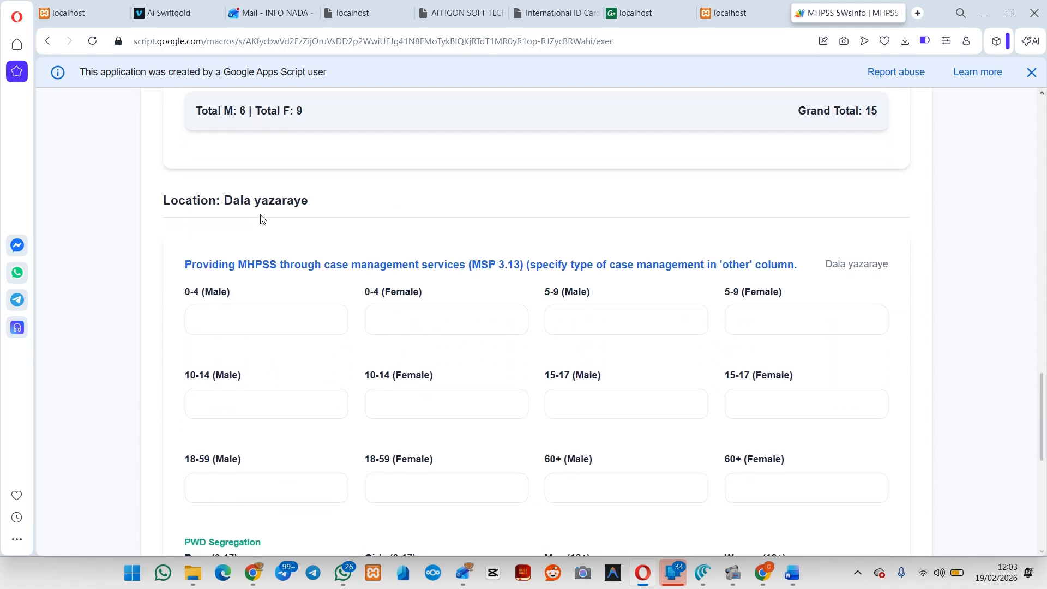
{"action": "left_click_drag", "start_coordinate": [261, 215], "coordinate": [201, 200]}
{"action": "double_click", "coordinate": [202, 201]}
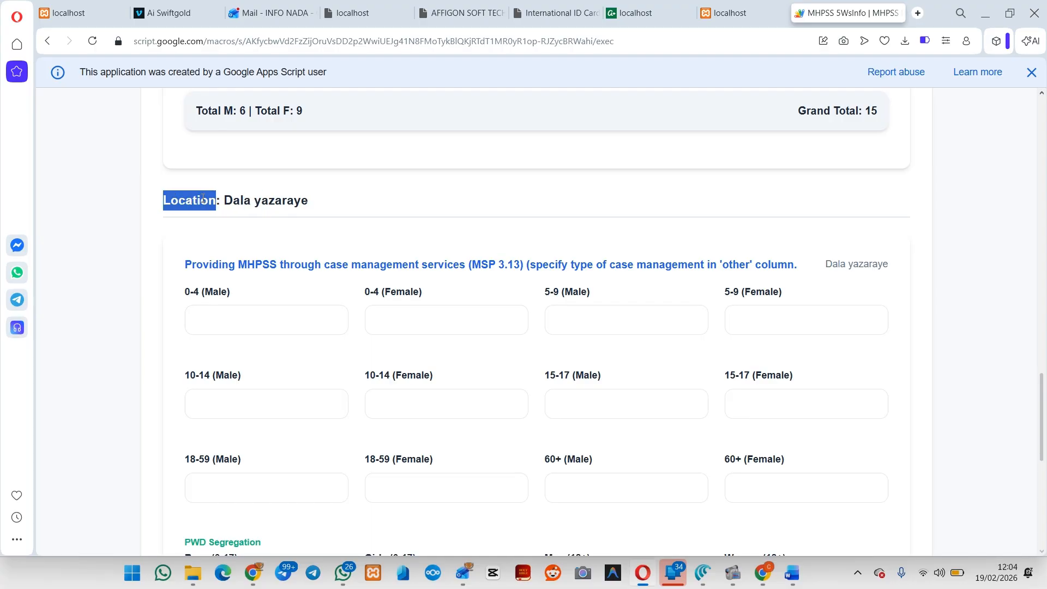
{"action": "left_click", "coordinate": [238, 200]}
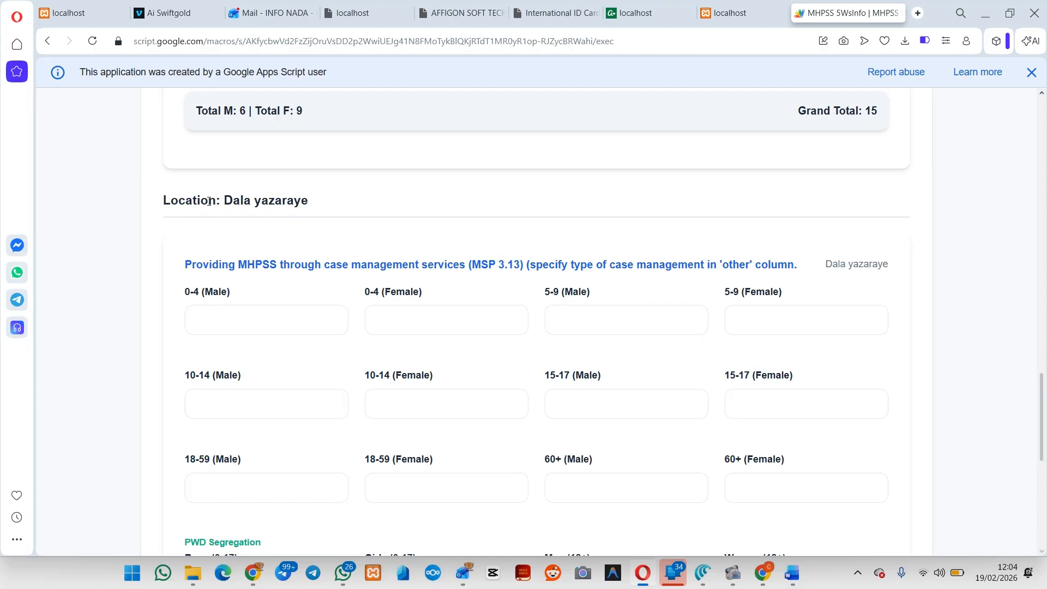
{"action": "scroll", "coordinate": [208, 201], "scroll_direction": "up", "scroll_amount": 5}
{"action": "scroll", "coordinate": [206, 200], "scroll_direction": "down", "scroll_amount": 5}
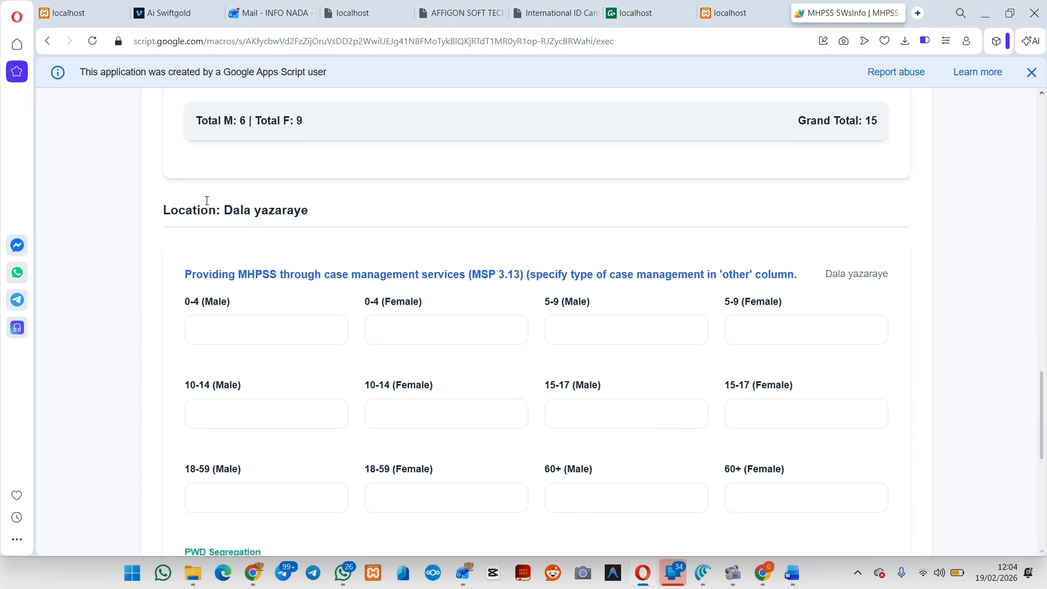
{"action": "scroll", "coordinate": [207, 201], "scroll_direction": "down", "scroll_amount": 1}
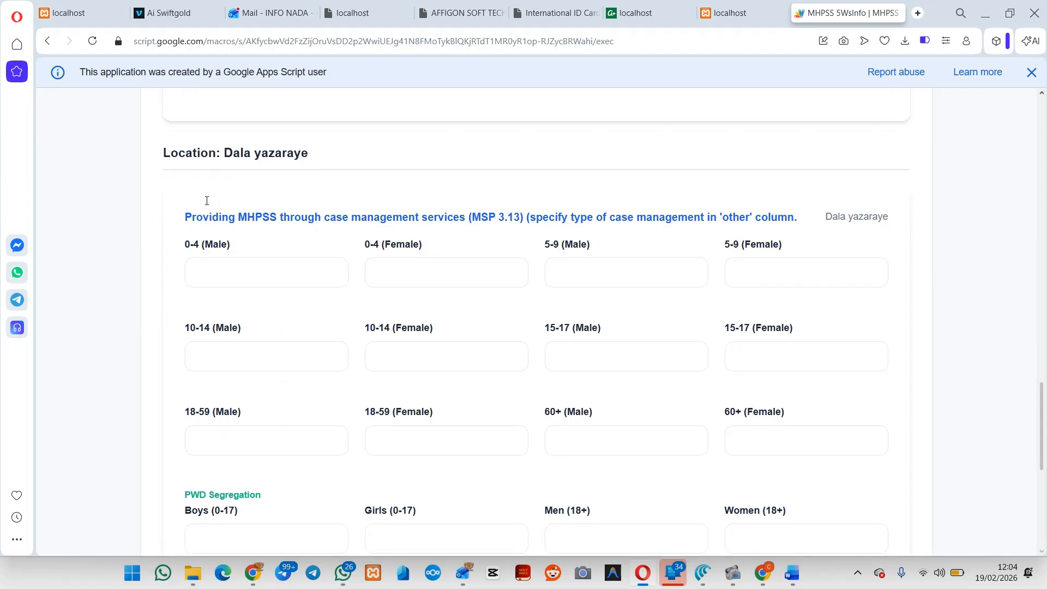
{"action": "scroll", "coordinate": [206, 201], "scroll_direction": "up", "scroll_amount": 15}
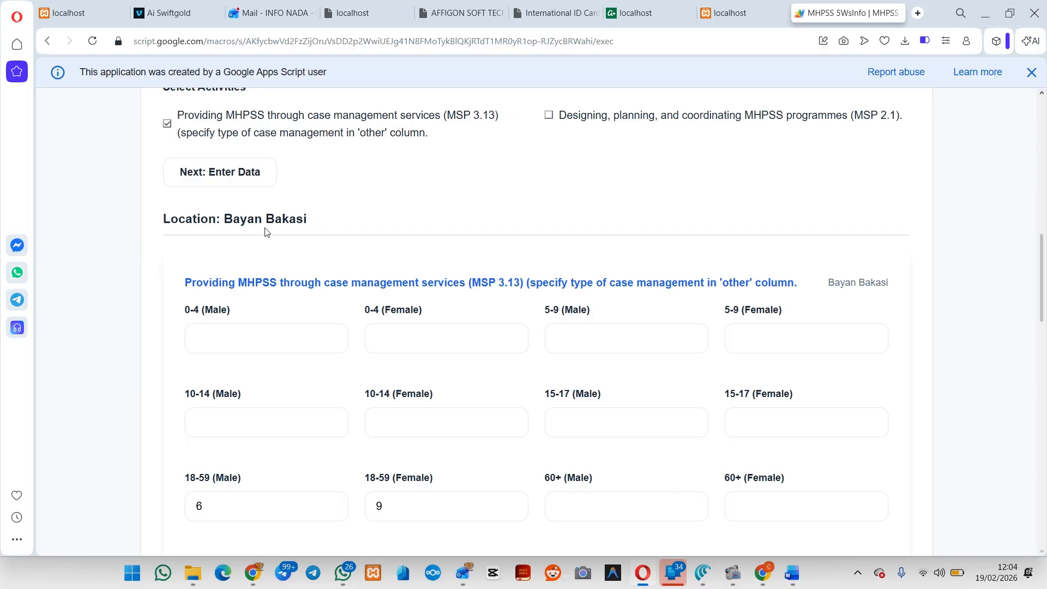
{"action": "scroll", "coordinate": [265, 232], "scroll_direction": "down", "scroll_amount": 1}
{"action": "scroll", "coordinate": [266, 232], "scroll_direction": "up", "scroll_amount": 3}
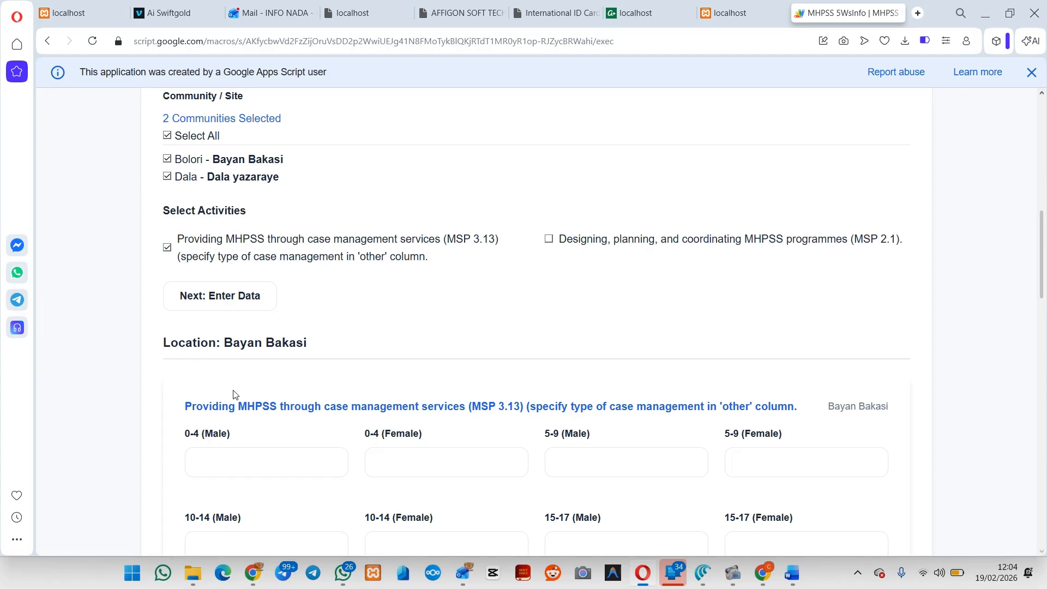
{"action": "left_click_drag", "start_coordinate": [185, 404], "coordinate": [319, 397]}
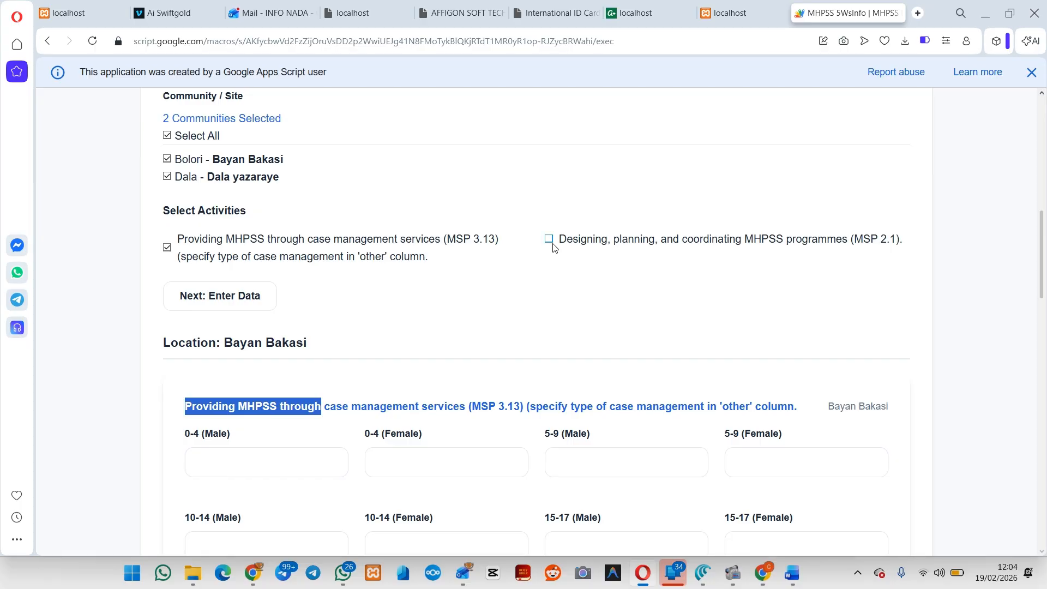
Enter 6 males and 10 females in the 18-59 age group for Dala yazaraye.
{"action": "scroll", "coordinate": [405, 332], "scroll_direction": "down", "scroll_amount": 10}
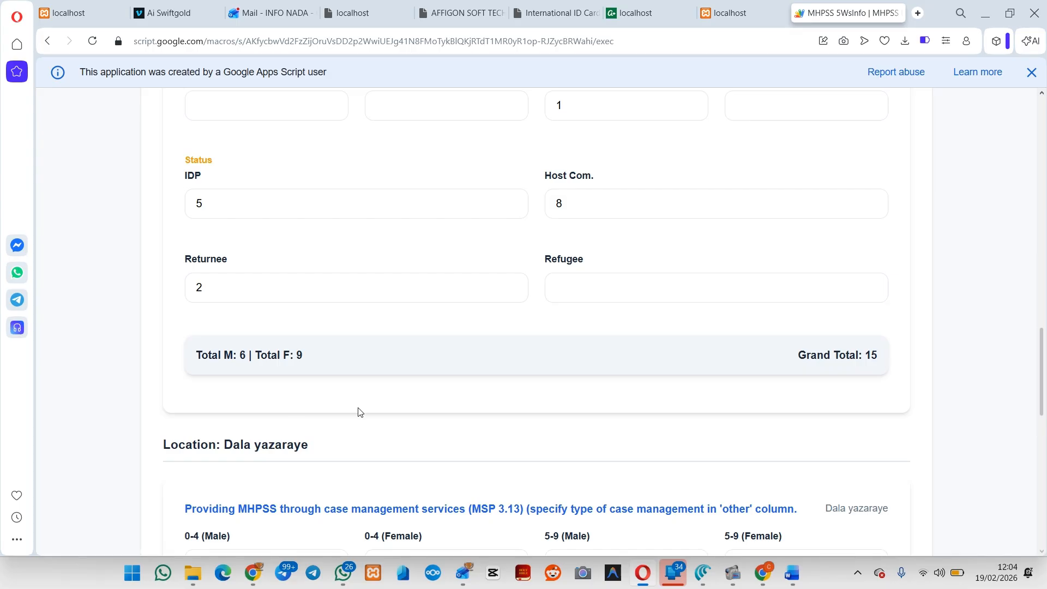
{"action": "scroll", "coordinate": [367, 410], "scroll_direction": "down", "scroll_amount": 2}
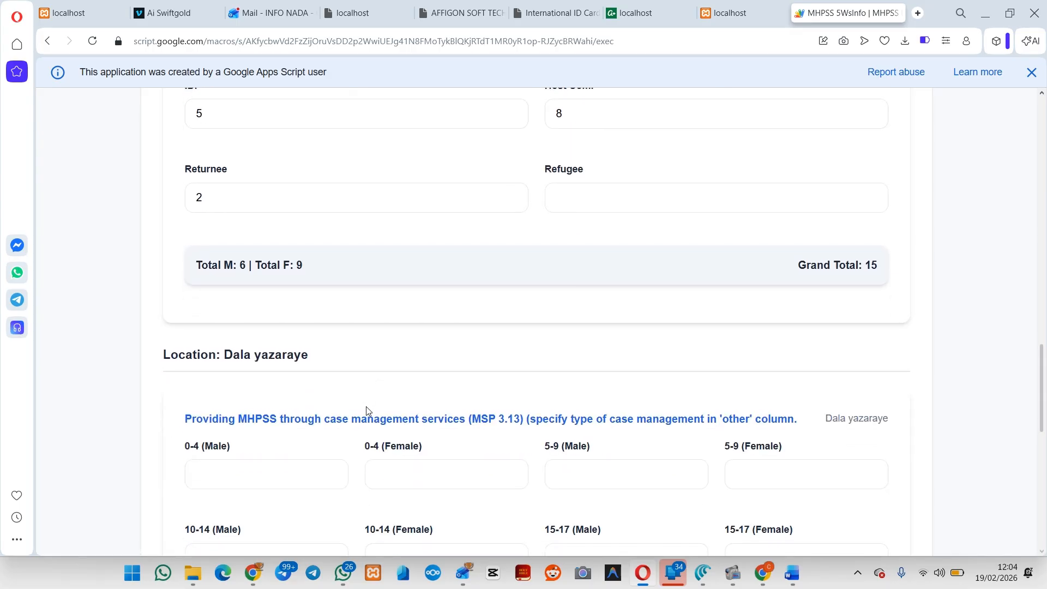
{"action": "scroll", "coordinate": [366, 410], "scroll_direction": "down", "scroll_amount": 2}
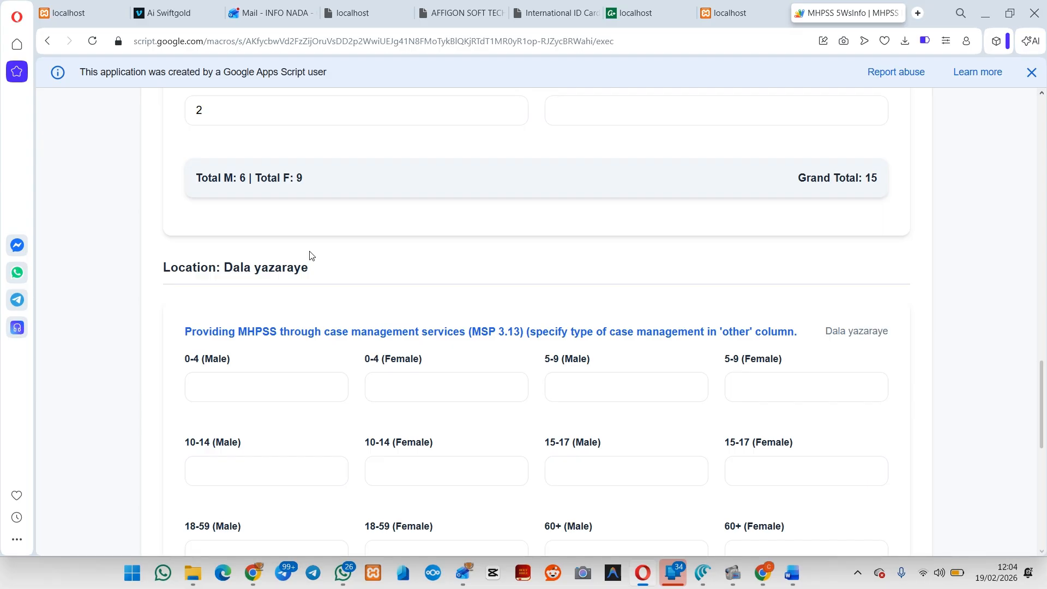
{"action": "scroll", "coordinate": [310, 255], "scroll_direction": "down", "scroll_amount": 1}
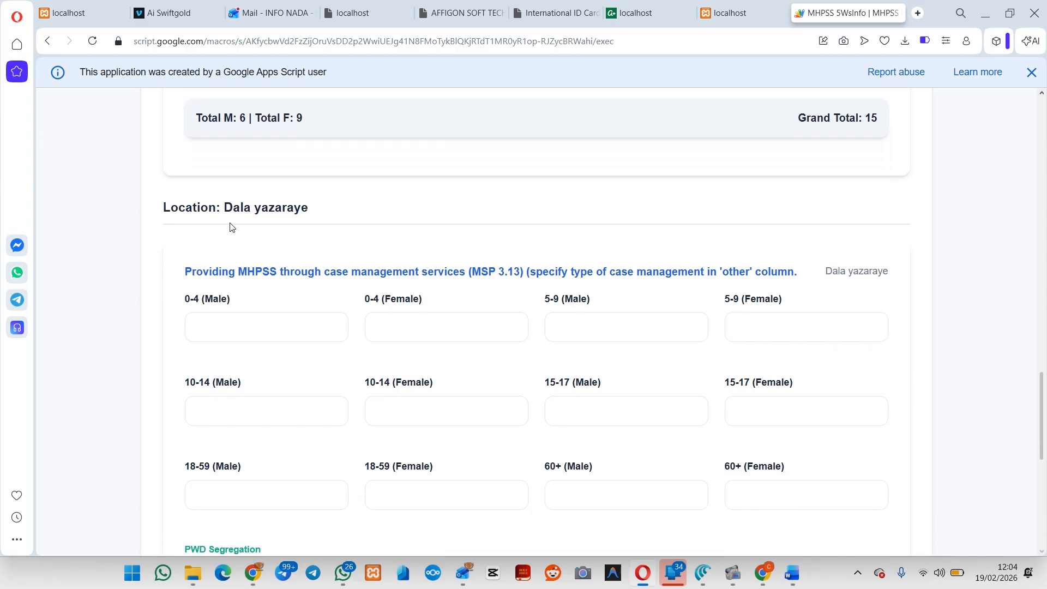
{"action": "scroll", "coordinate": [315, 229], "scroll_direction": "down", "scroll_amount": 1}
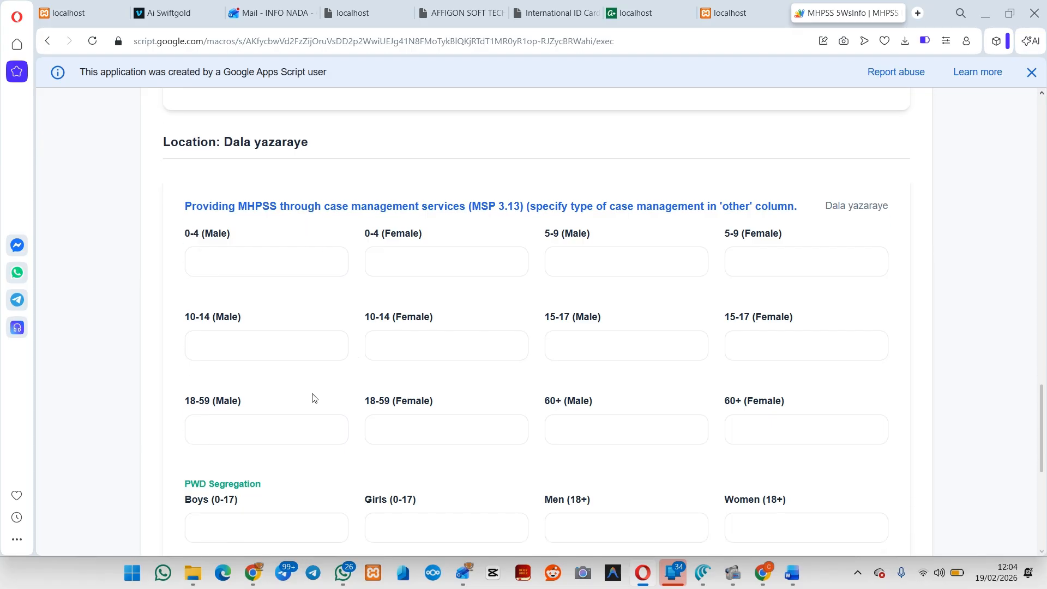
{"action": "scroll", "coordinate": [314, 398], "scroll_direction": "down", "scroll_amount": 1}
{"action": "left_click", "coordinate": [248, 376]}
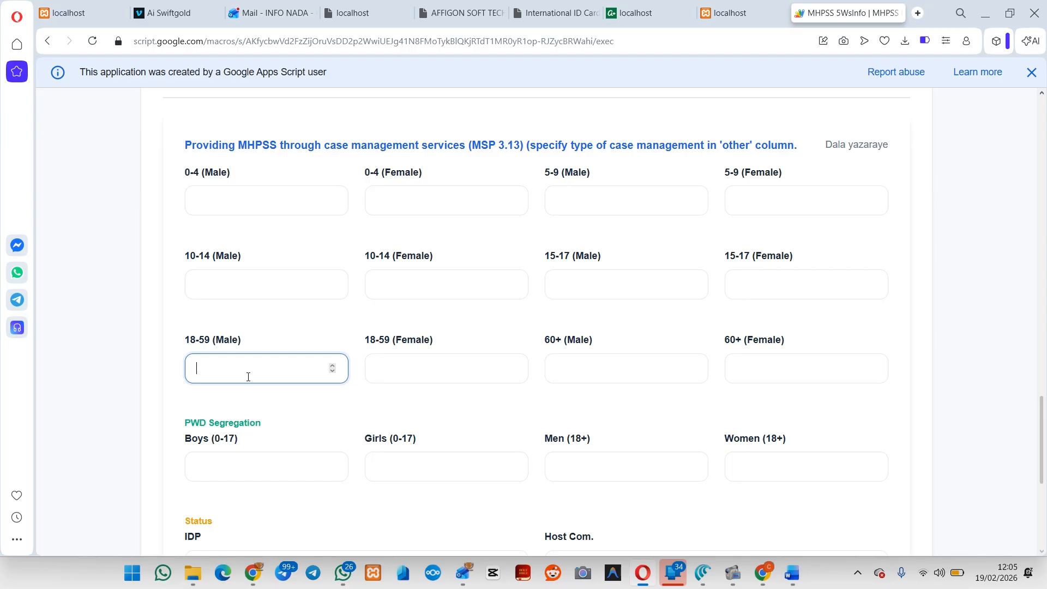
{"action": "type", "text": "6"}
{"action": "left_click", "coordinate": [419, 364]}
{"action": "type", "text": "10"}
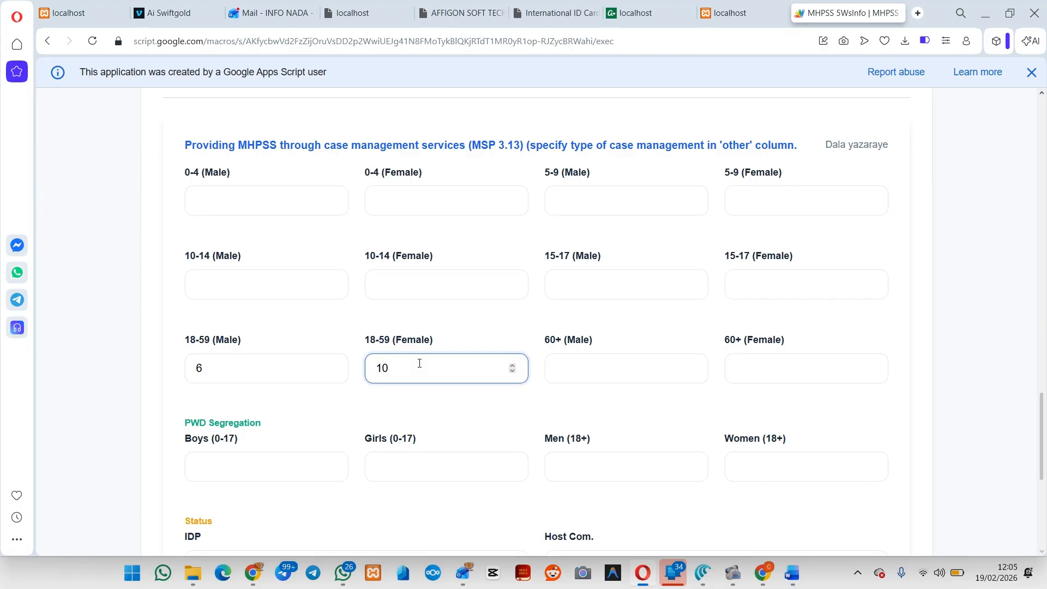
Fill in the status of the Dala yazaraye beneficiaries as 3 IDP, 8 host community and 5 returnees.
{"action": "scroll", "coordinate": [419, 363], "scroll_direction": "down", "scroll_amount": 3}
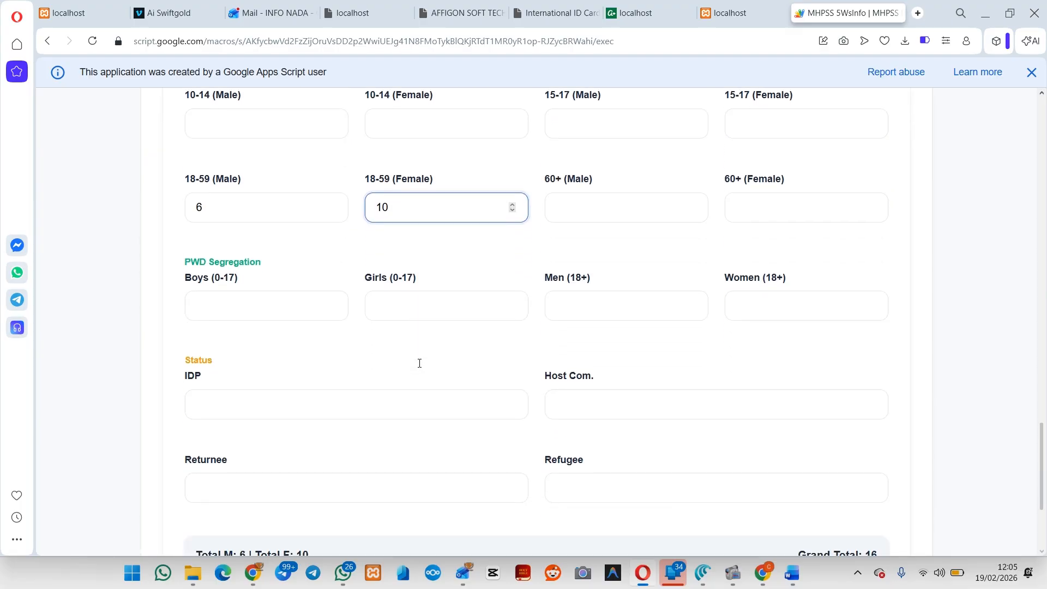
{"action": "scroll", "coordinate": [420, 363], "scroll_direction": "down", "scroll_amount": 1}
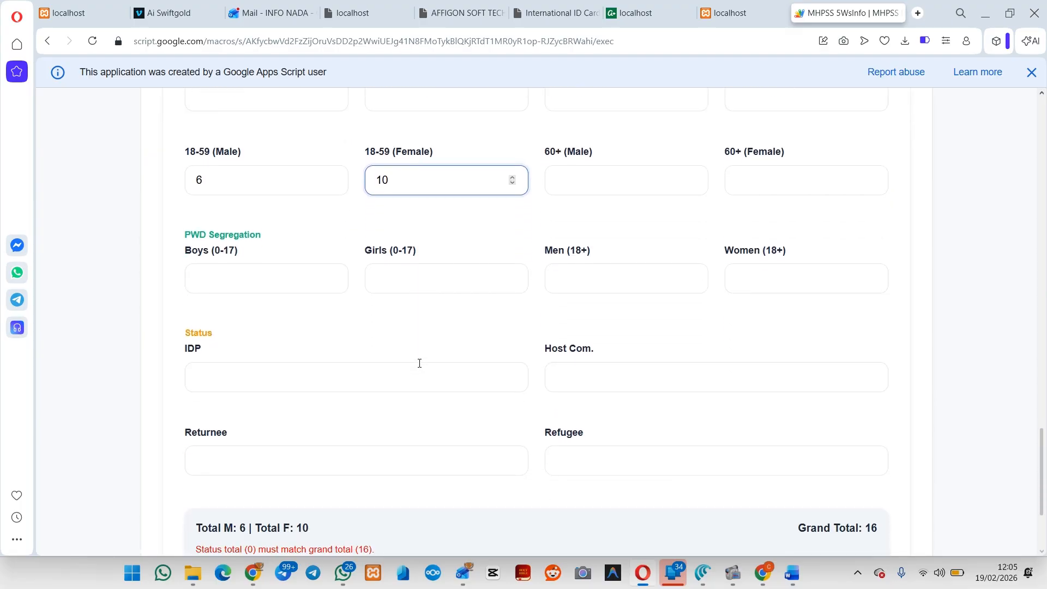
{"action": "scroll", "coordinate": [419, 363], "scroll_direction": "down", "scroll_amount": 3}
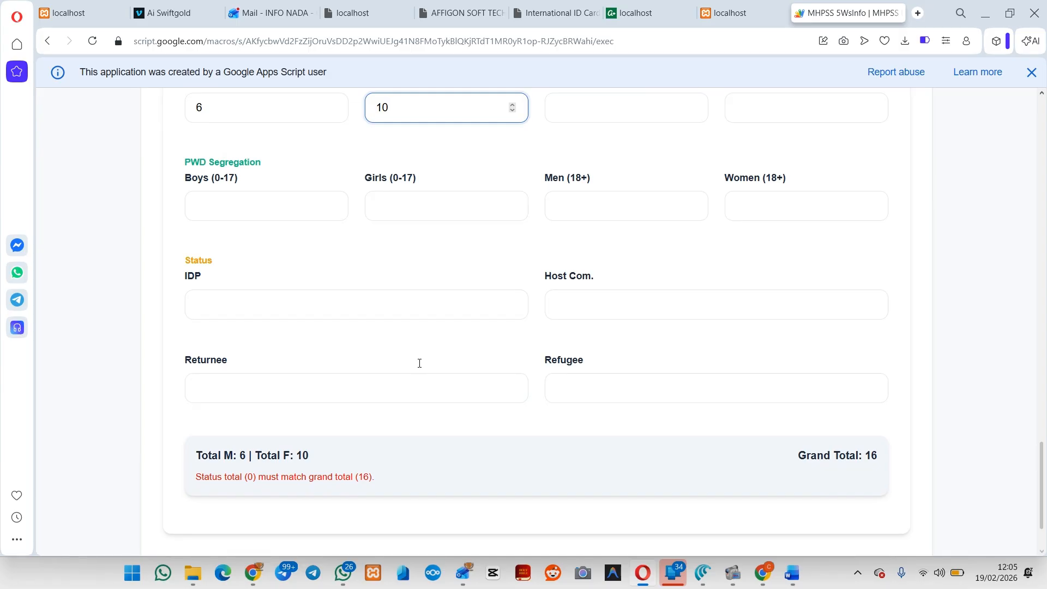
{"action": "left_click", "coordinate": [359, 381]}
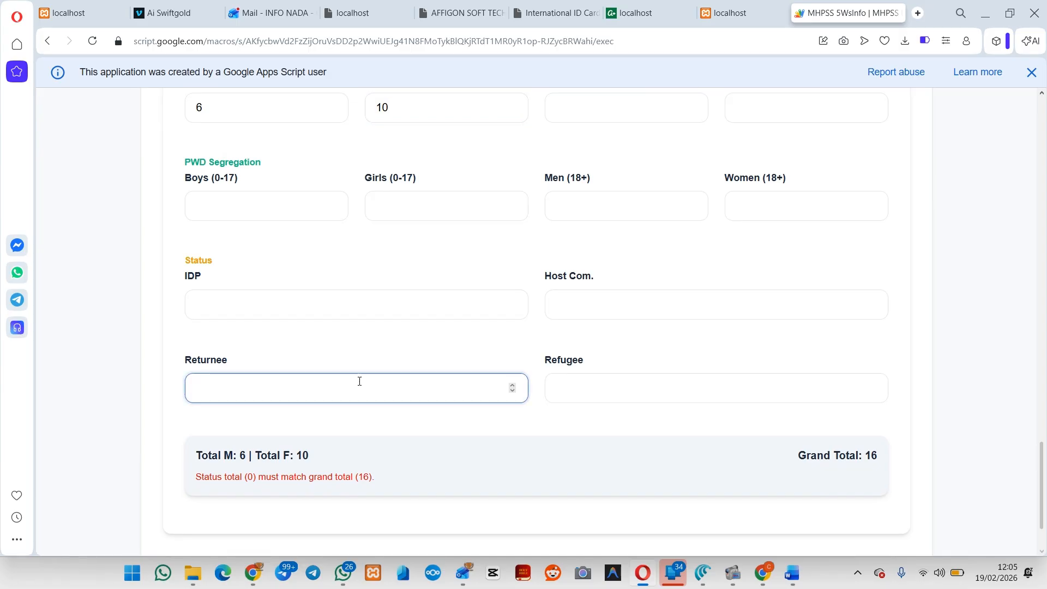
{"action": "left_click", "coordinate": [302, 298]}
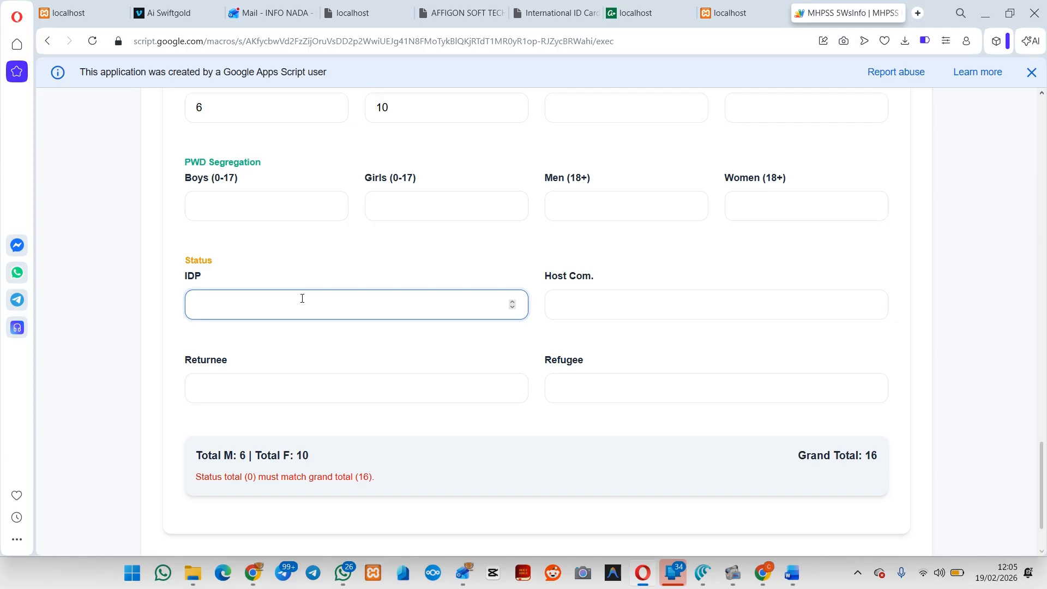
{"action": "type", "text": "3"}
{"action": "left_click", "coordinate": [577, 319]}
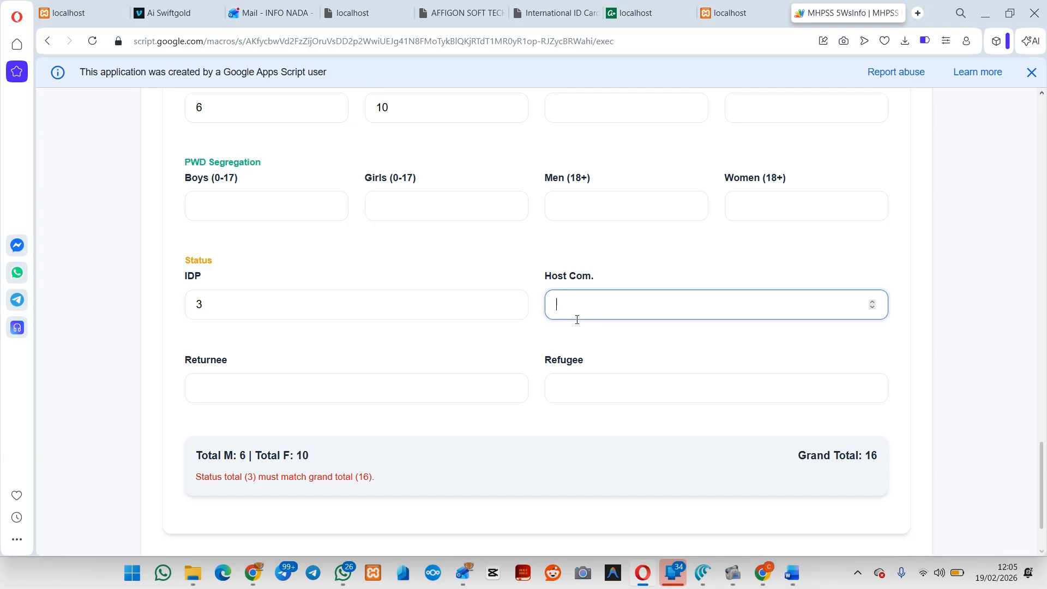
{"action": "type", "text": "8"}
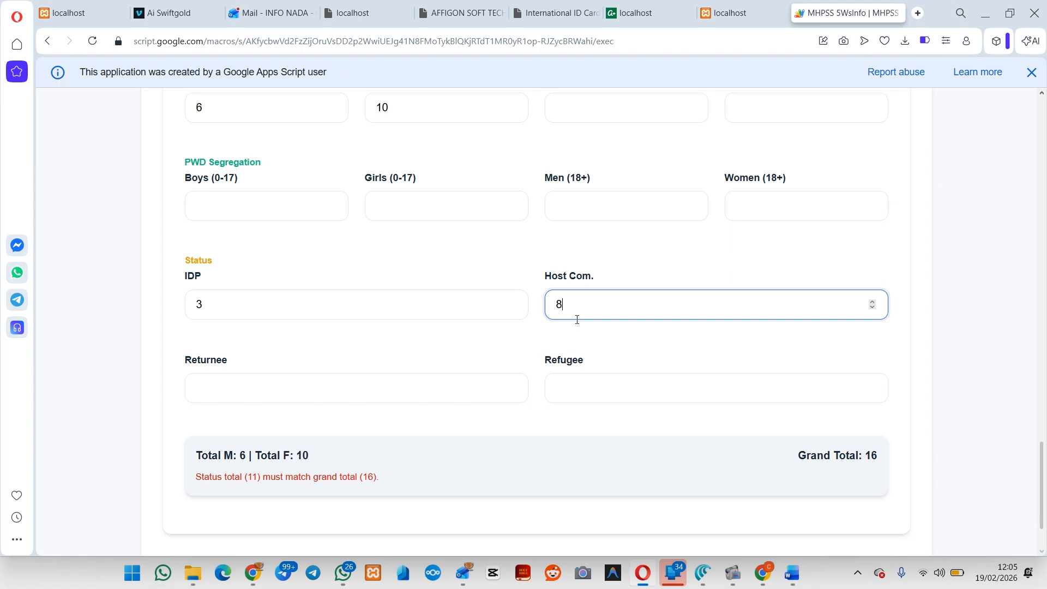
{"action": "left_click", "coordinate": [409, 394]}
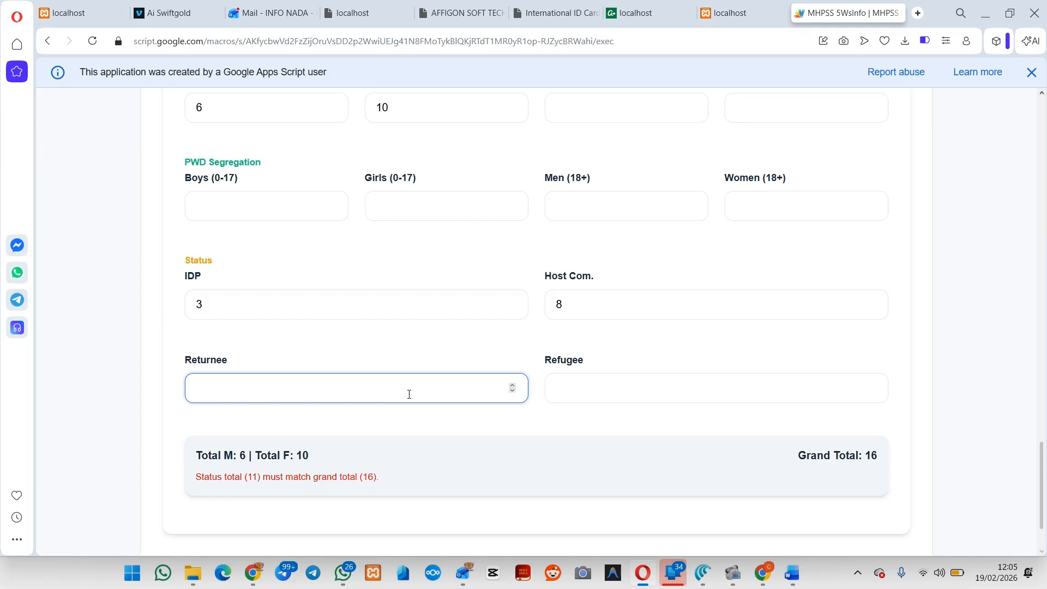
{"action": "type", "text": "5"}
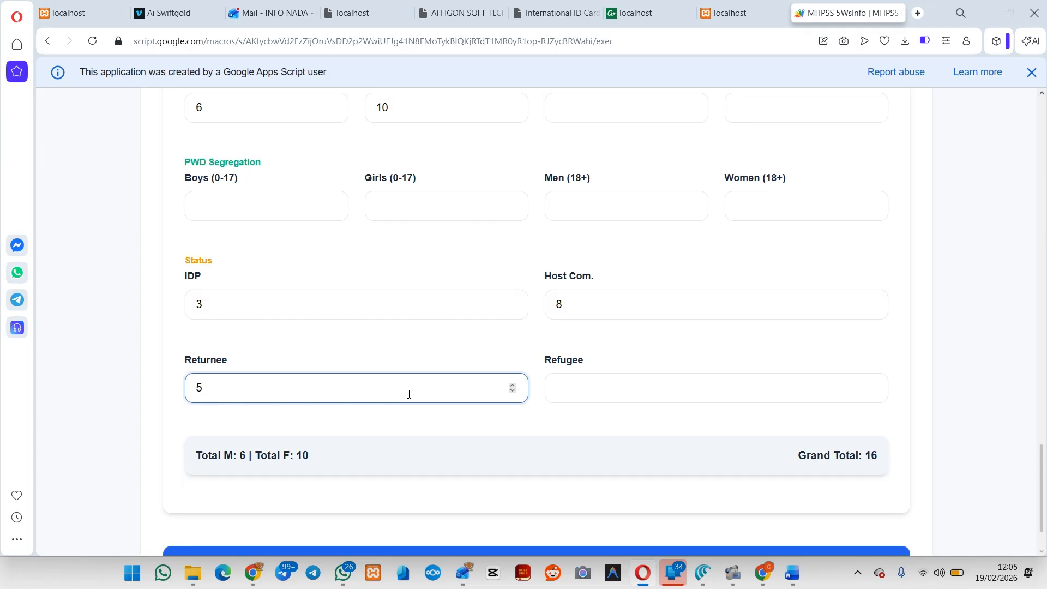
Check the reporting window, communities and activity selected, and add the Bayan Bakasi and Dala yazaraye entries to the batch.
{"action": "scroll", "coordinate": [409, 394], "scroll_direction": "down", "scroll_amount": 1}
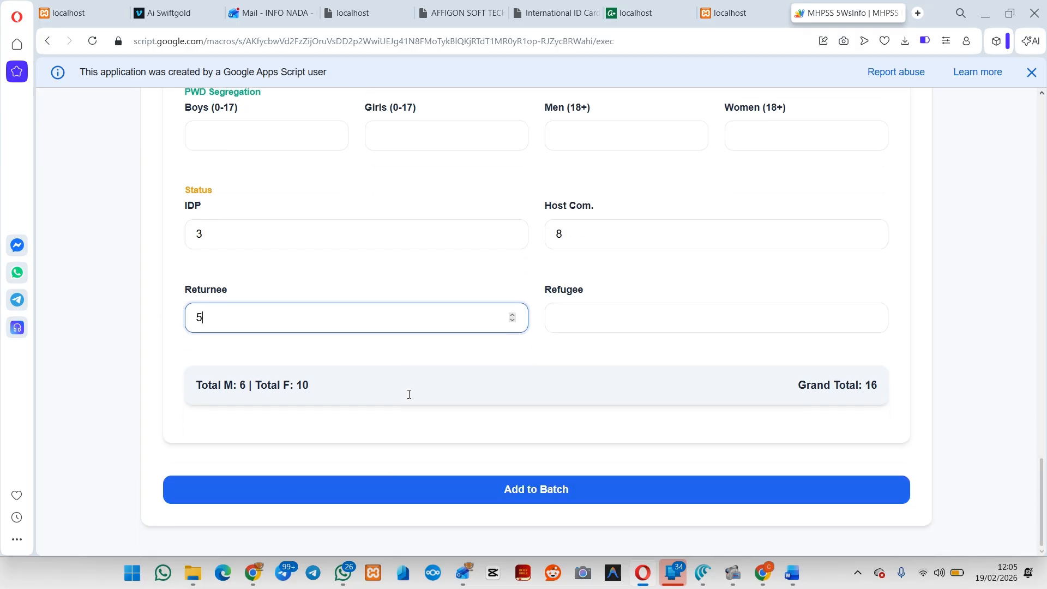
{"action": "left_click", "coordinate": [493, 492]}
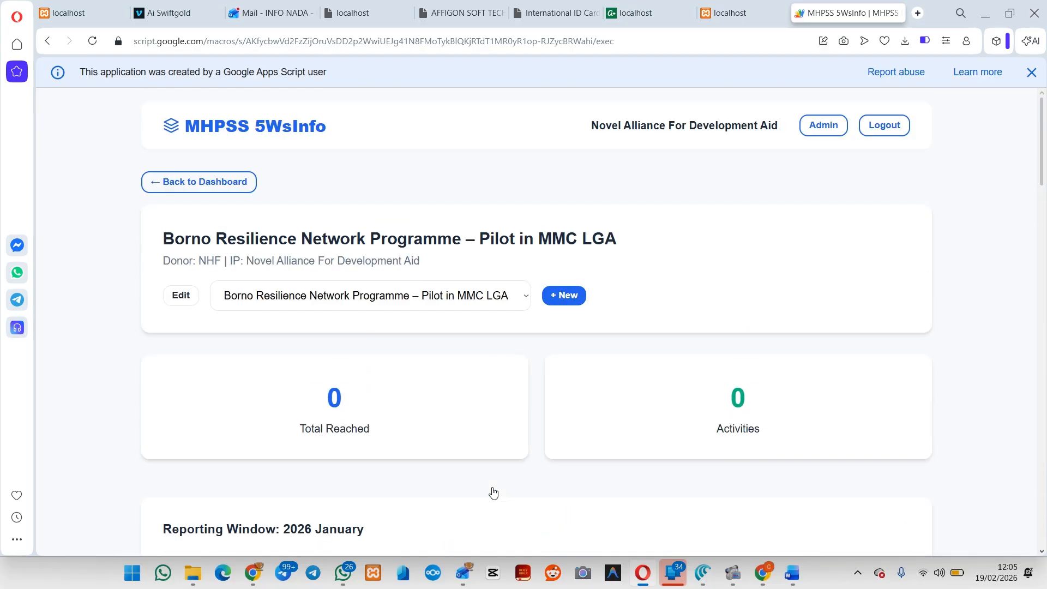
{"action": "scroll", "coordinate": [493, 493], "scroll_direction": "down", "scroll_amount": 2}
{"action": "scroll", "coordinate": [492, 493], "scroll_direction": "down", "scroll_amount": 2}
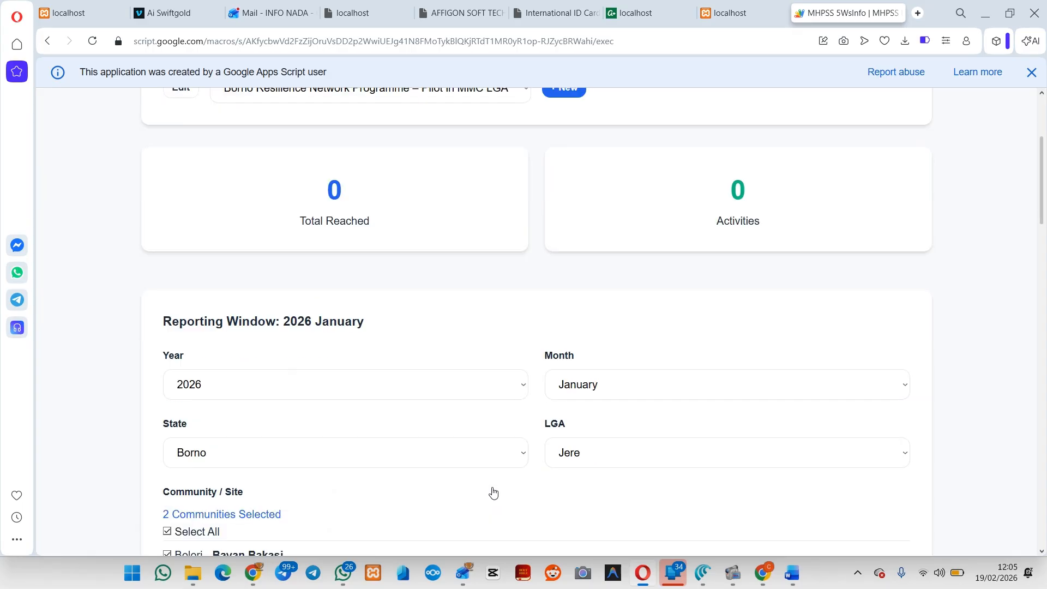
{"action": "scroll", "coordinate": [492, 493], "scroll_direction": "down", "scroll_amount": 1}
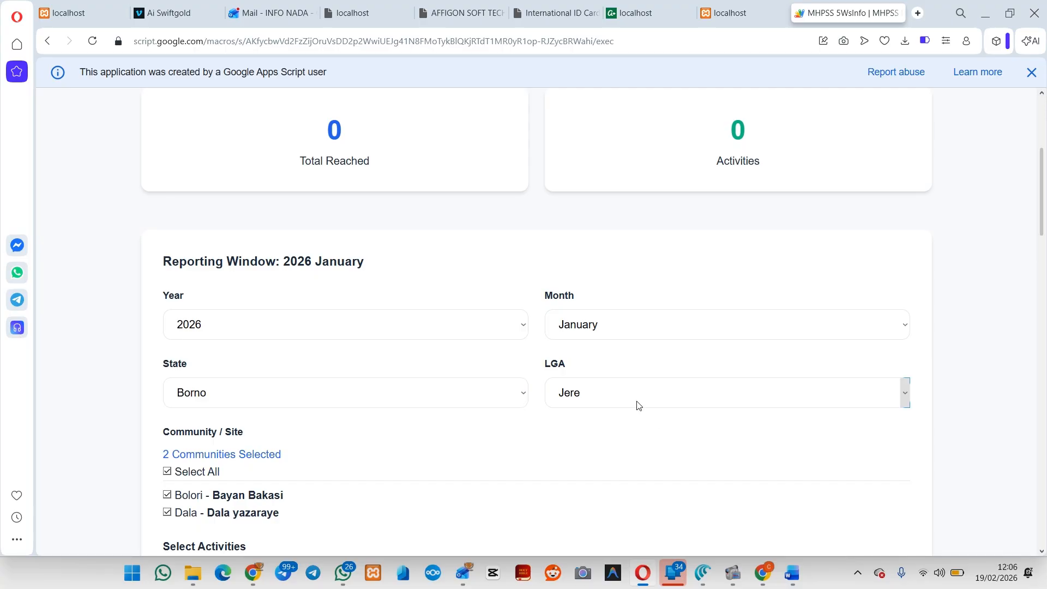
{"action": "scroll", "coordinate": [638, 405], "scroll_direction": "down", "scroll_amount": 7}
{"action": "scroll", "coordinate": [639, 406], "scroll_direction": "up", "scroll_amount": 3}
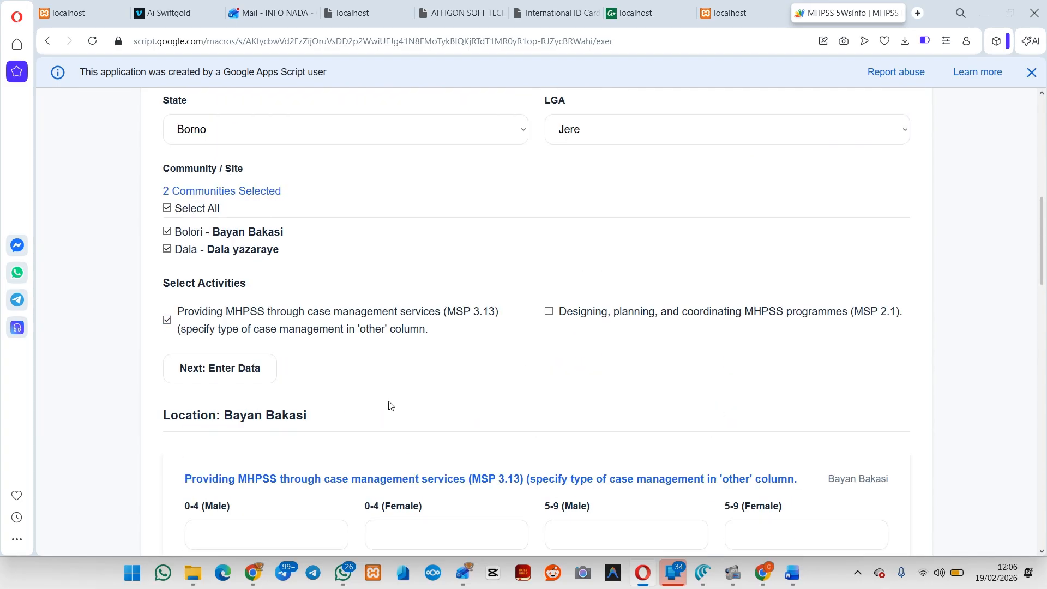
{"action": "scroll", "coordinate": [488, 281], "scroll_direction": "up", "scroll_amount": 4}
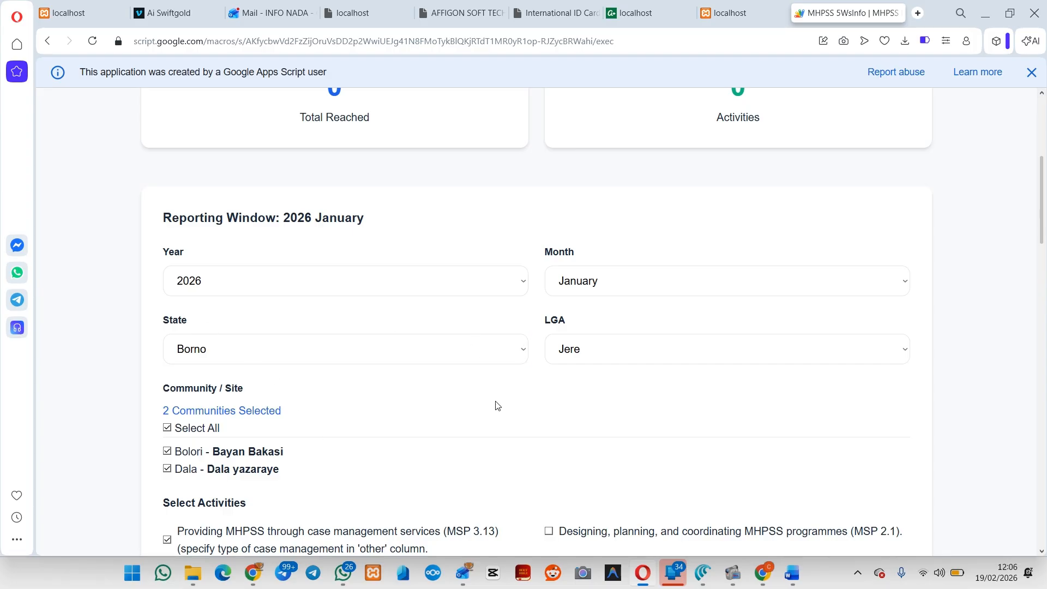
{"action": "scroll", "coordinate": [495, 405], "scroll_direction": "down", "scroll_amount": 4}
{"action": "scroll", "coordinate": [495, 405], "scroll_direction": "down", "scroll_amount": 20}
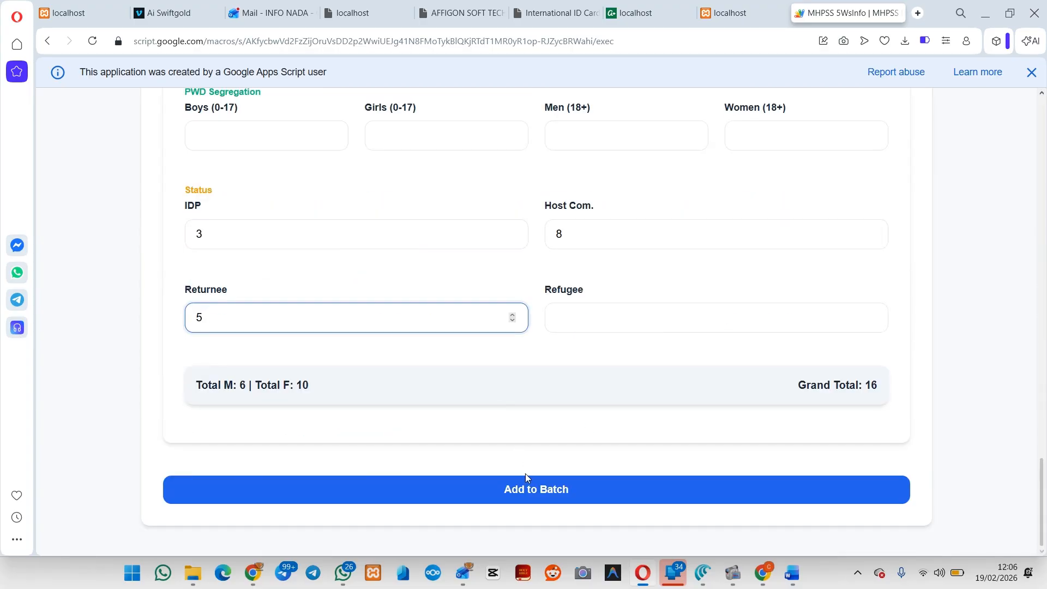
{"action": "left_click", "coordinate": [525, 494]}
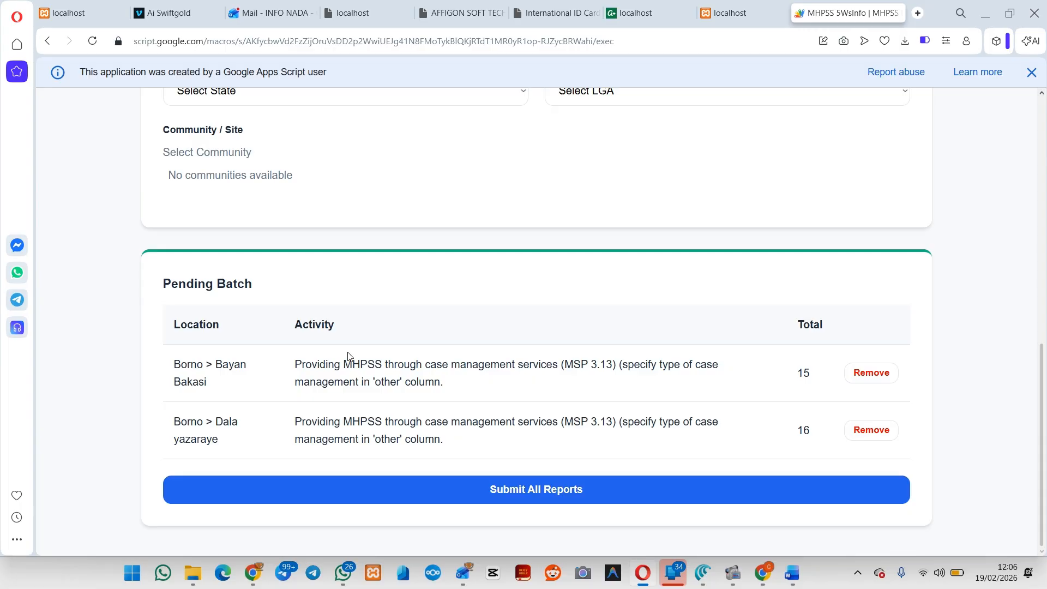
Select Borno as the state and Jere as the LGA for the 2026 January reporting window.
{"action": "scroll", "coordinate": [348, 356], "scroll_direction": "up", "scroll_amount": 9}
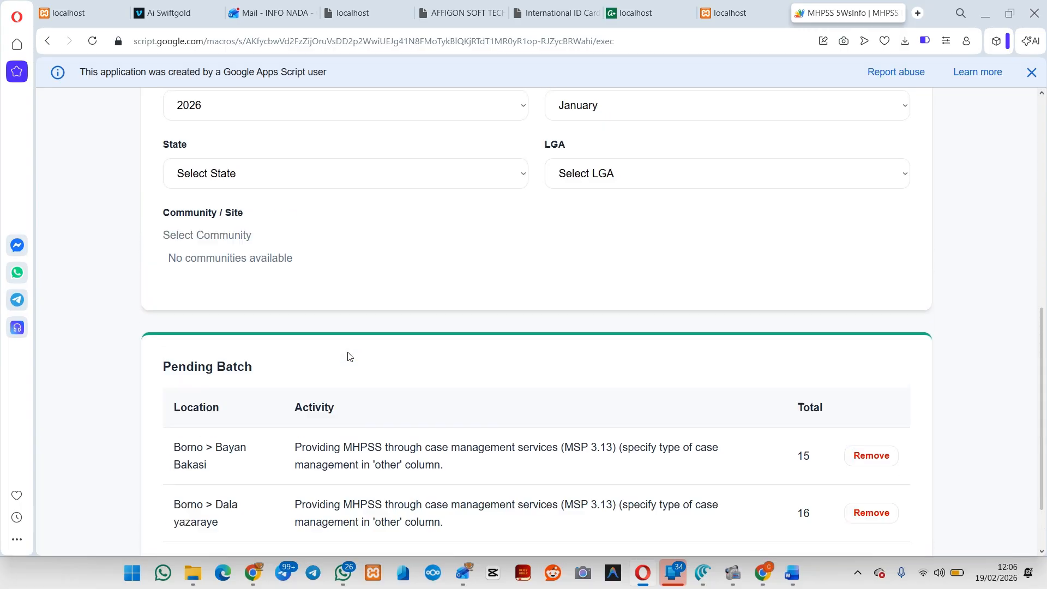
{"action": "scroll", "coordinate": [350, 357], "scroll_direction": "up", "scroll_amount": 2}
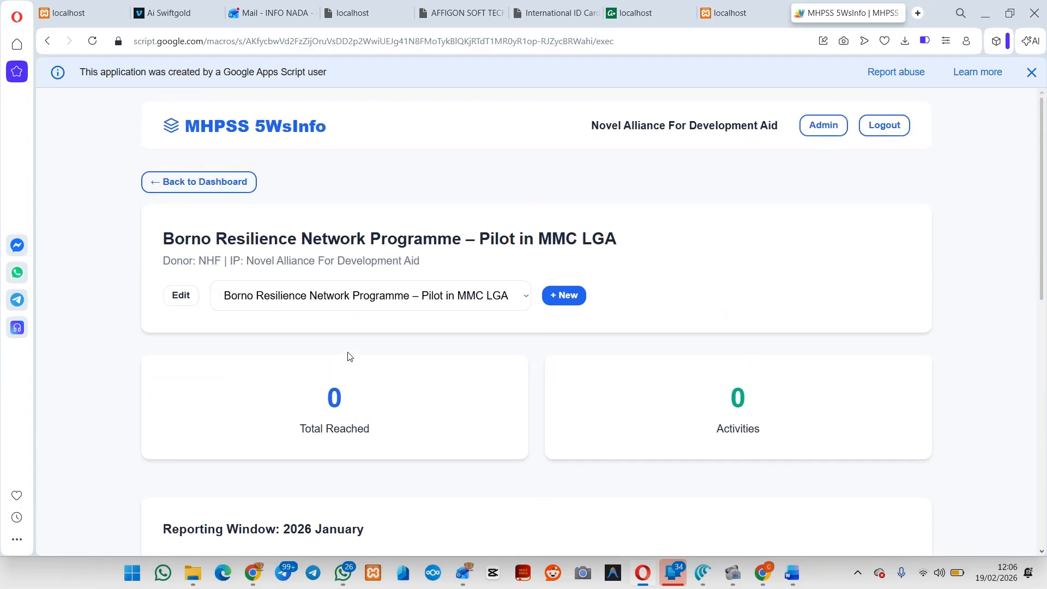
{"action": "scroll", "coordinate": [350, 357], "scroll_direction": "down", "scroll_amount": 4}
{"action": "scroll", "coordinate": [349, 356], "scroll_direction": "down", "scroll_amount": 6}
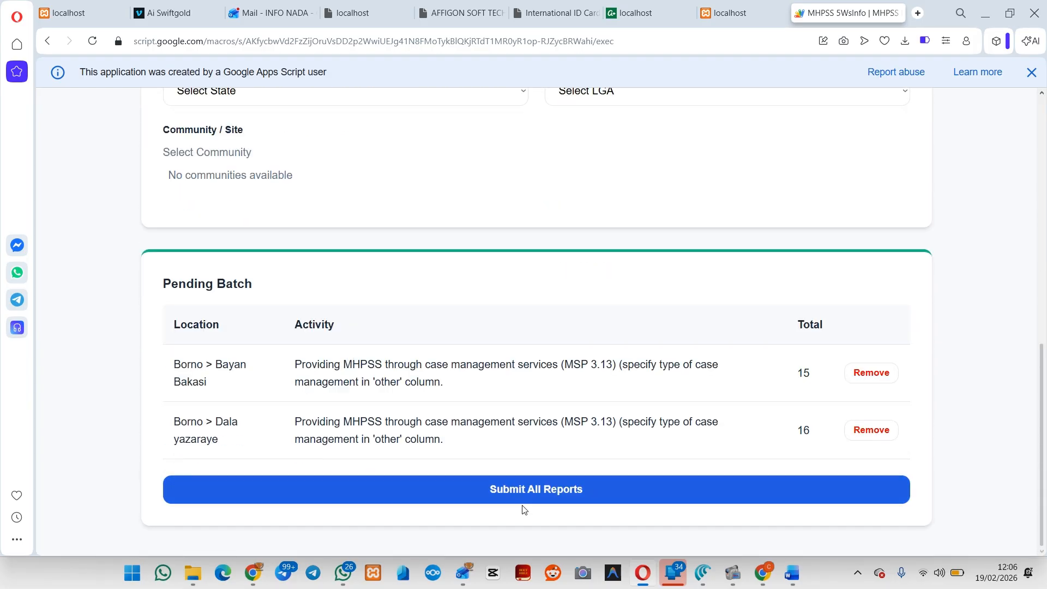
{"action": "scroll", "coordinate": [426, 319], "scroll_direction": "up", "scroll_amount": 6}
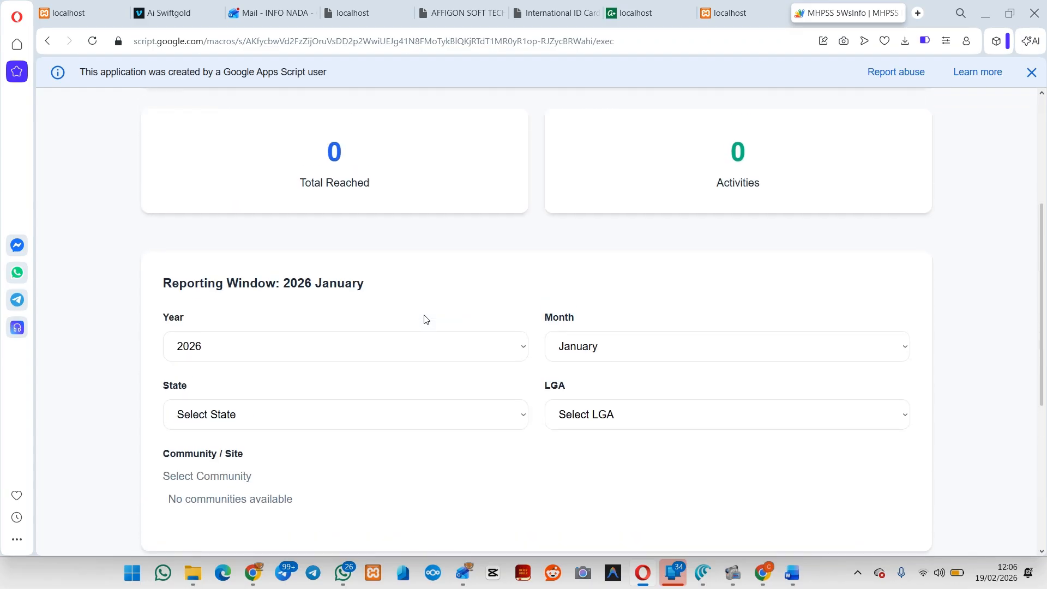
{"action": "scroll", "coordinate": [426, 320], "scroll_direction": "down", "scroll_amount": 2}
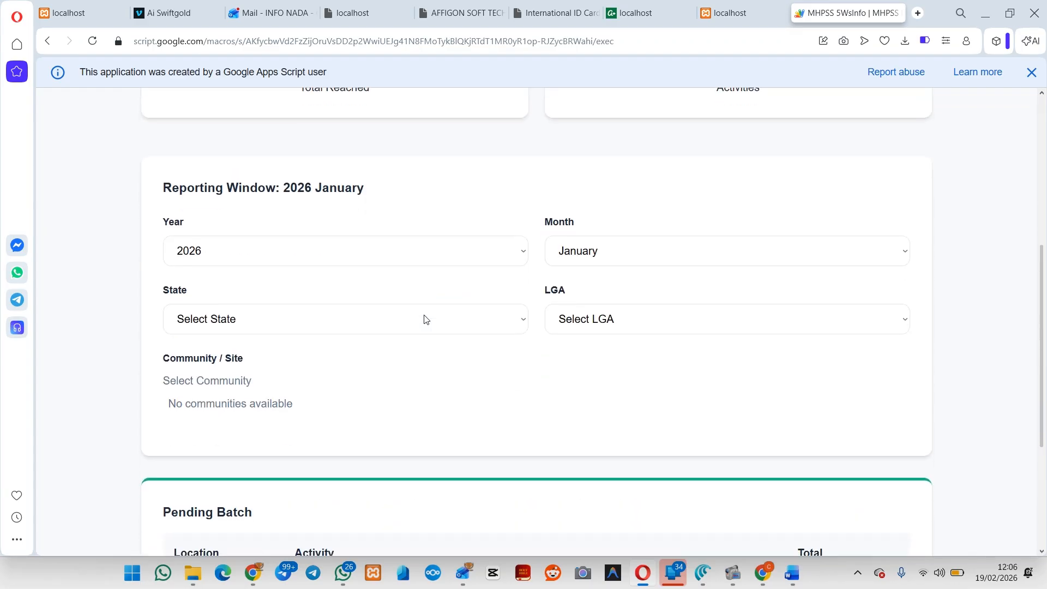
{"action": "left_click", "coordinate": [426, 319]}
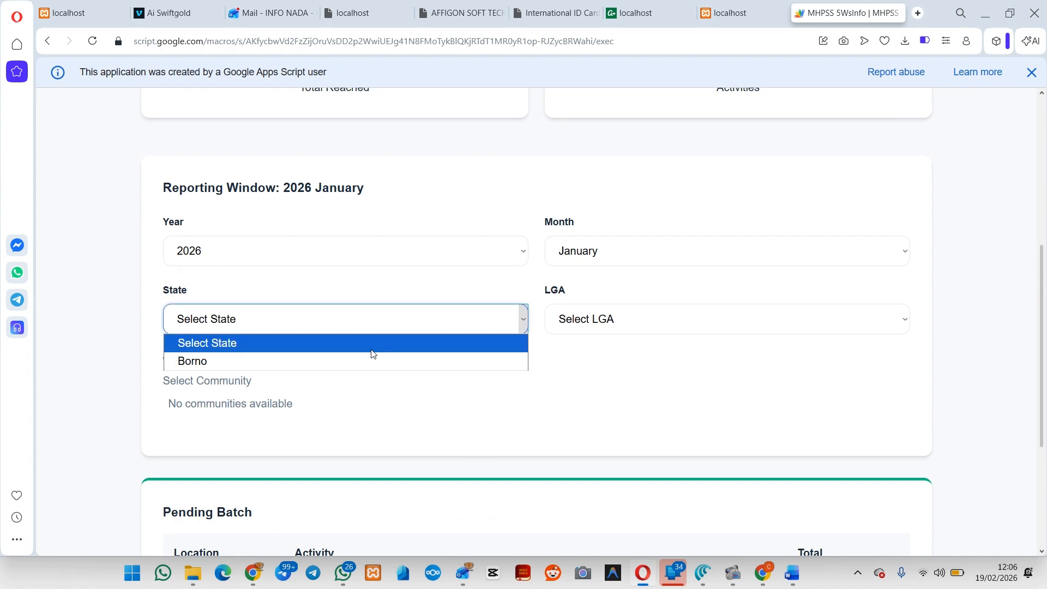
{"action": "left_click", "coordinate": [361, 361]}
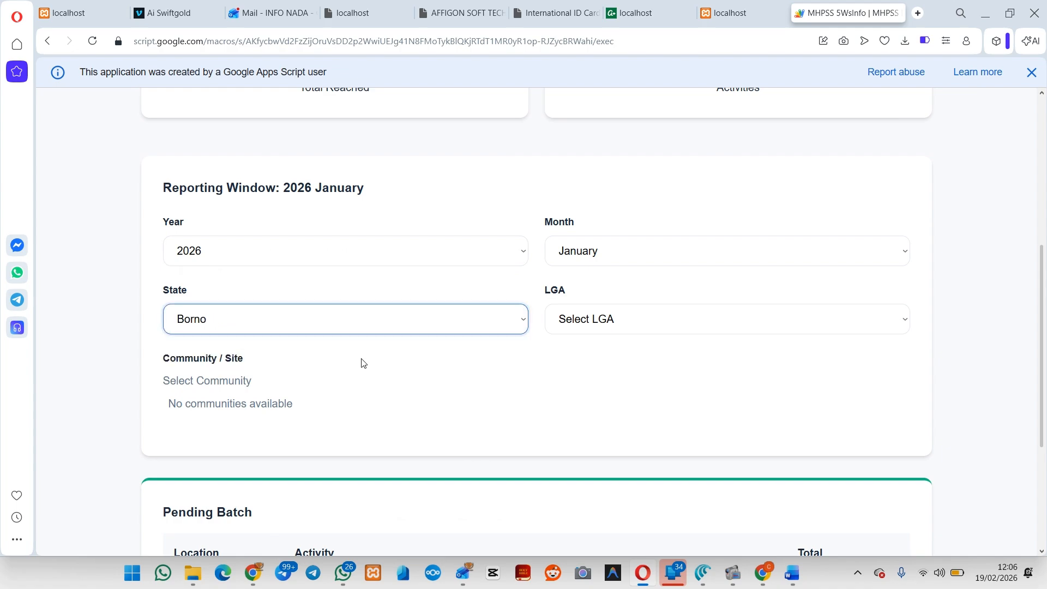
{"action": "left_click", "coordinate": [626, 322]}
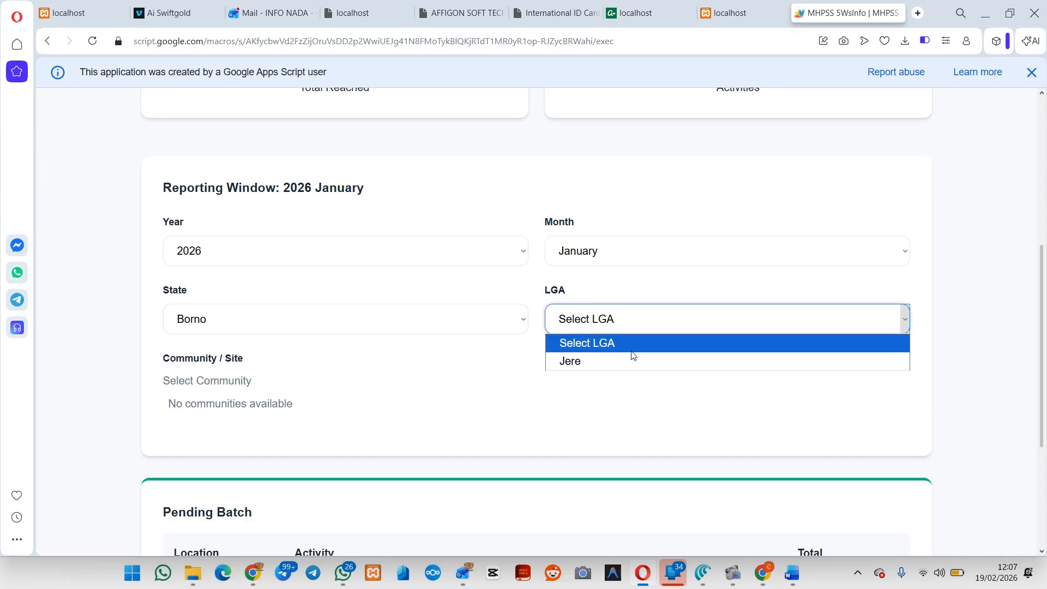
{"action": "left_click", "coordinate": [587, 363]}
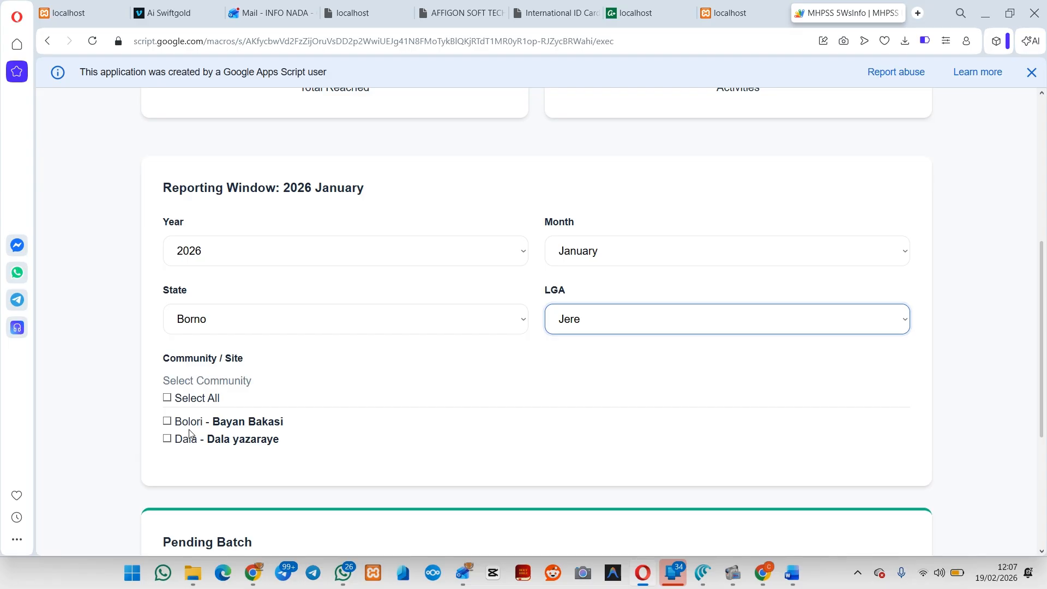
Submit all reports in the pending batch for Bayan Bakasi and Dala yazaraye.
{"action": "scroll", "coordinate": [189, 434], "scroll_direction": "down", "scroll_amount": 2}
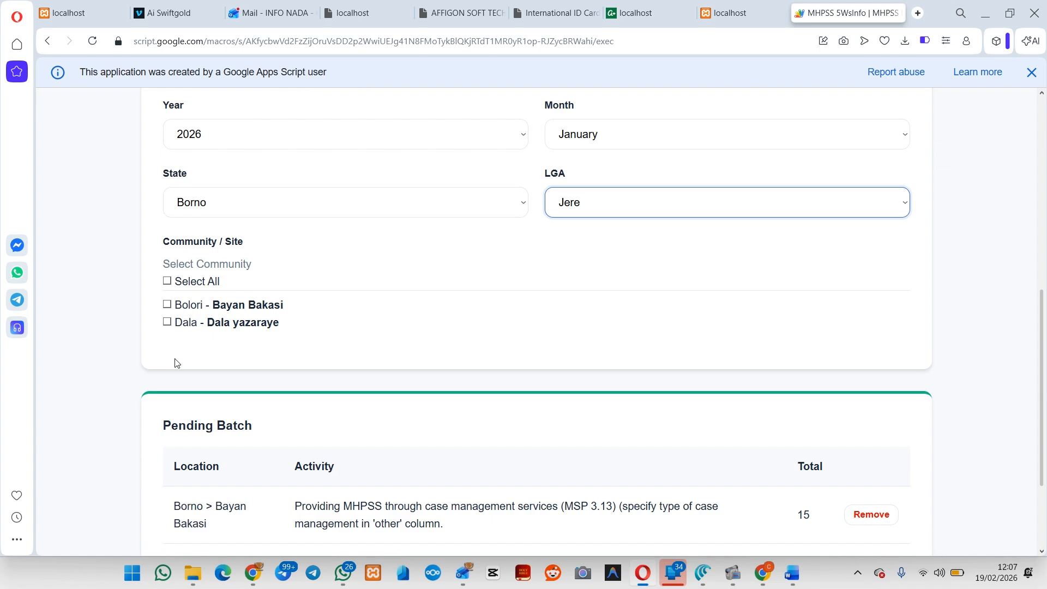
{"action": "scroll", "coordinate": [176, 362], "scroll_direction": "down", "scroll_amount": 3}
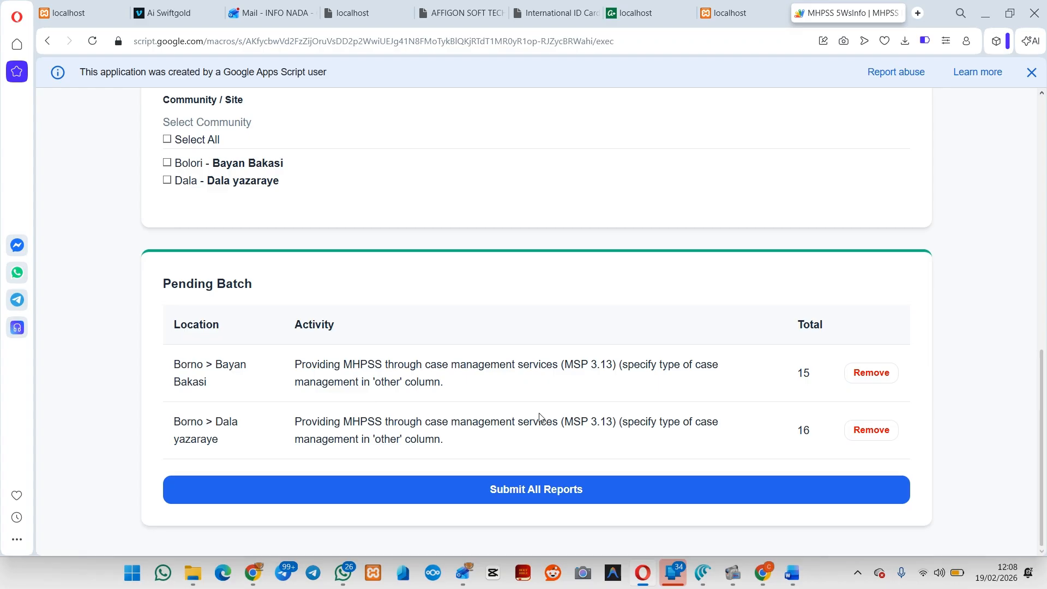
{"action": "left_click", "coordinate": [531, 499]}
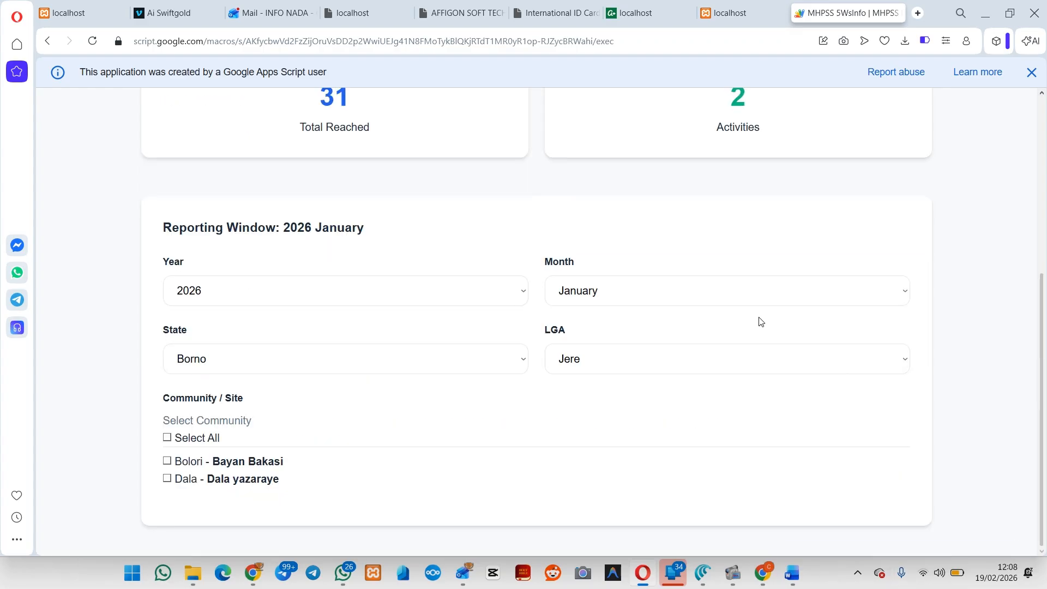
Check the programme's Total Reached and Activities figures after the submission.
{"action": "scroll", "coordinate": [760, 321], "scroll_direction": "up", "scroll_amount": 5}
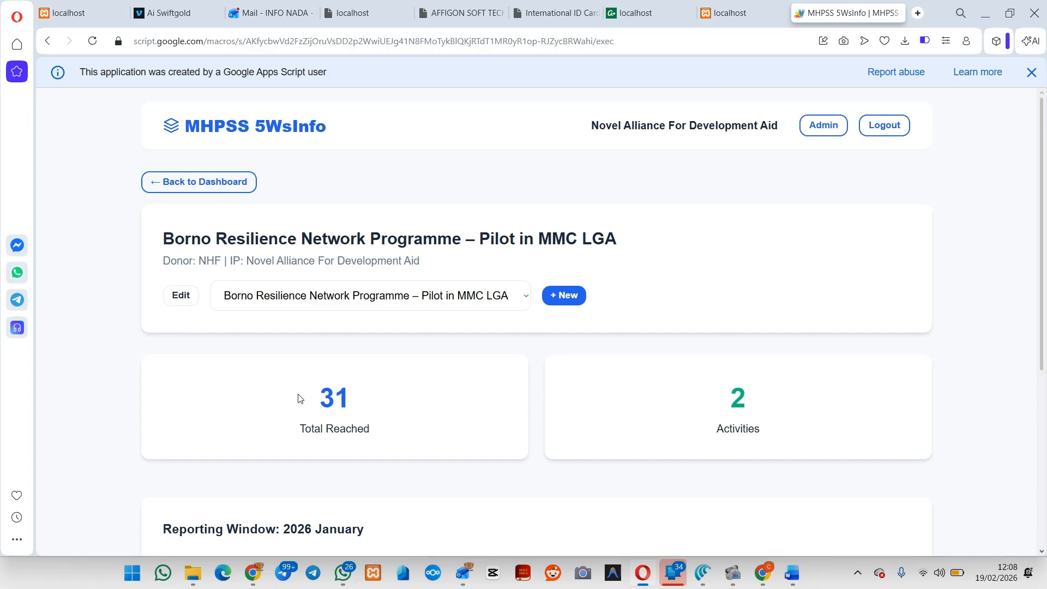
{"action": "left_click_drag", "start_coordinate": [301, 398], "coordinate": [367, 420]}
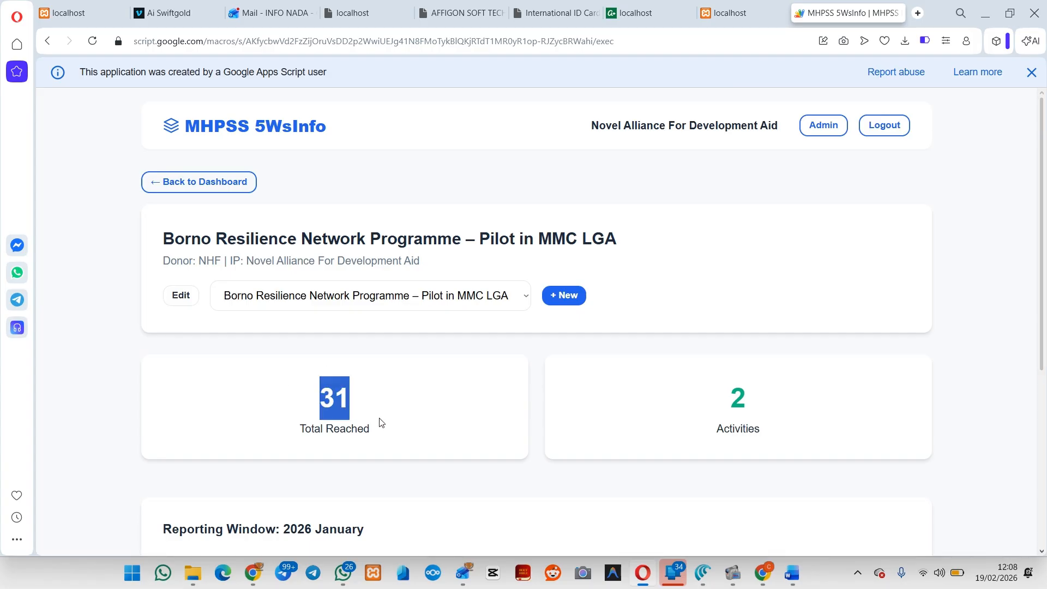
{"action": "left_click_drag", "start_coordinate": [729, 402], "coordinate": [759, 410]}
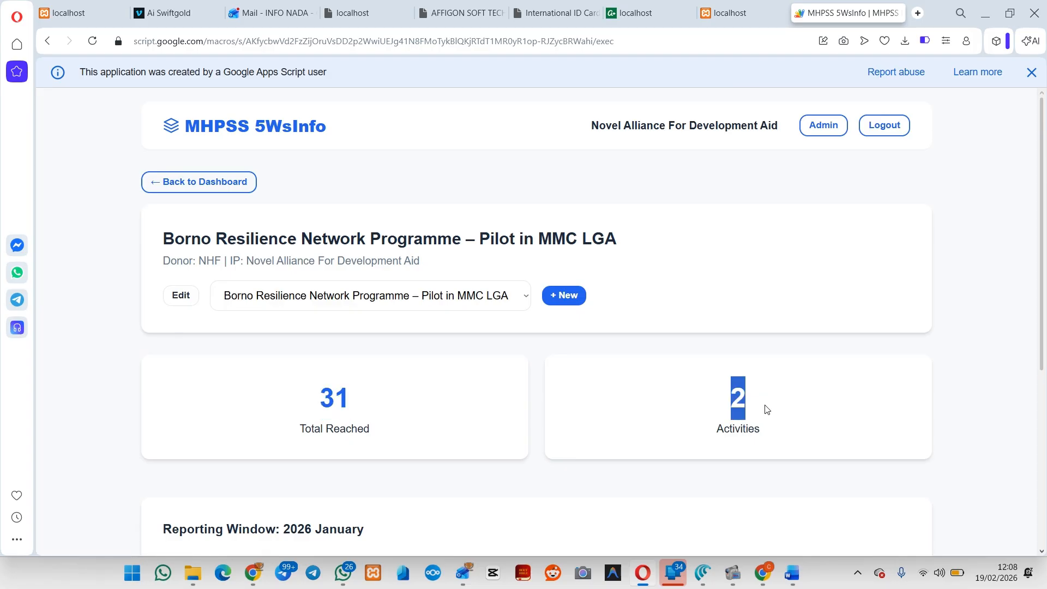
{"action": "left_click", "coordinate": [559, 385]}
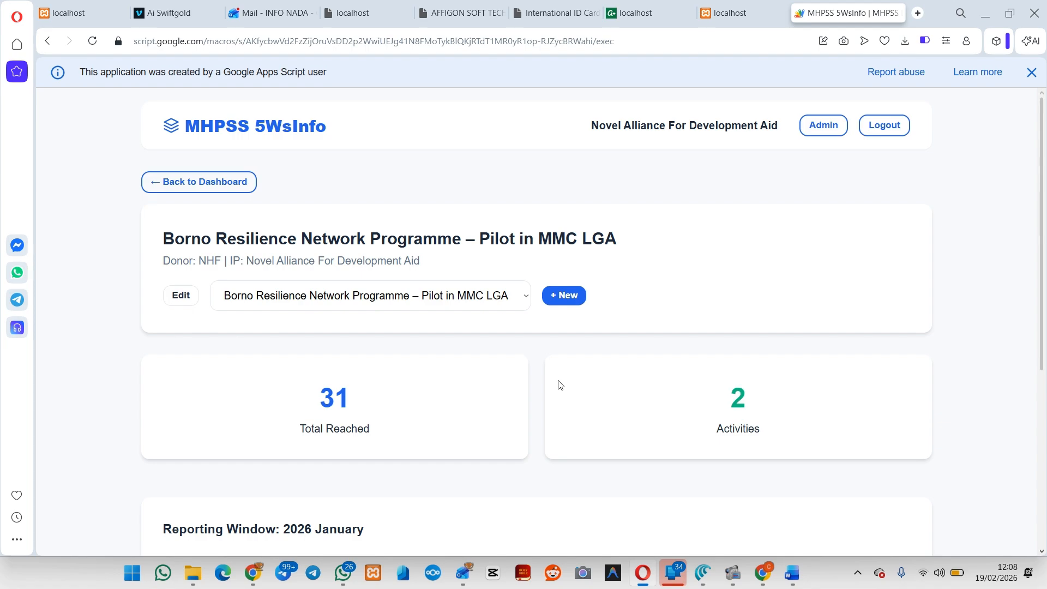
{"action": "scroll", "coordinate": [559, 385], "scroll_direction": "down", "scroll_amount": 2}
{"action": "scroll", "coordinate": [559, 384], "scroll_direction": "up", "scroll_amount": 2}
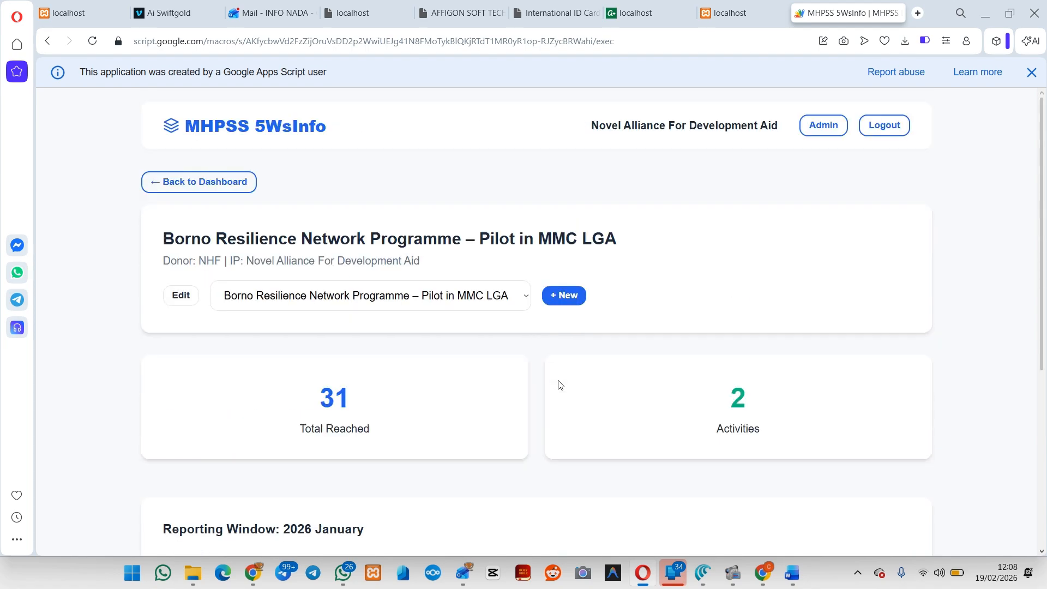